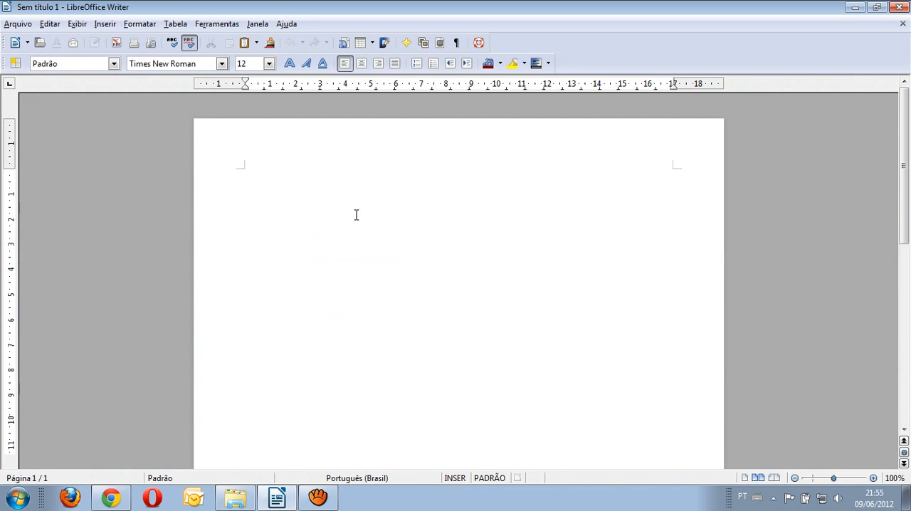
# Step: Enter the text "Texto Exemplo" on the first line of the blank document
pyautogui.moveTo(295, 145)
pyautogui.write('Text')
pyautogui.press('BackSpace')
pyautogui.write('o Exemplo')
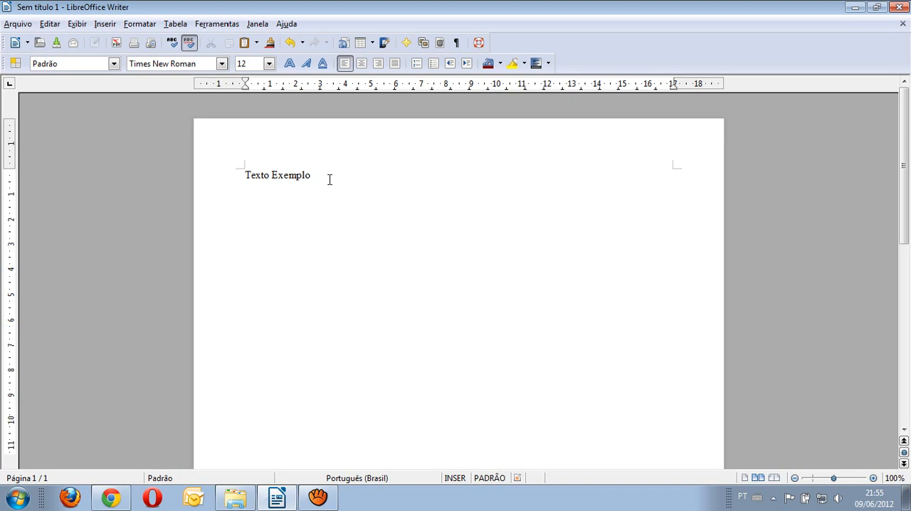
# Step: Set the font of the "Texto Exemplo" line to Arial
pyautogui.moveTo(317, 180); pyautogui.dragTo(236, 178)
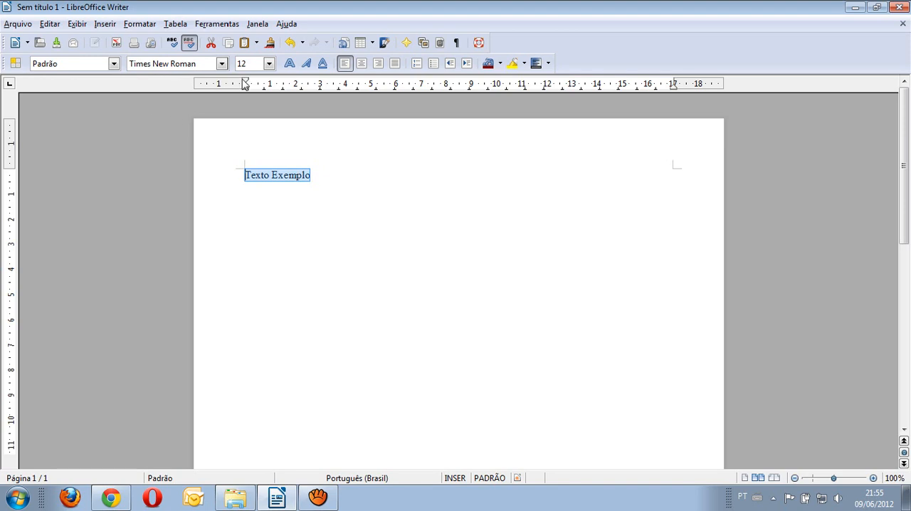
pyautogui.click(221, 64)
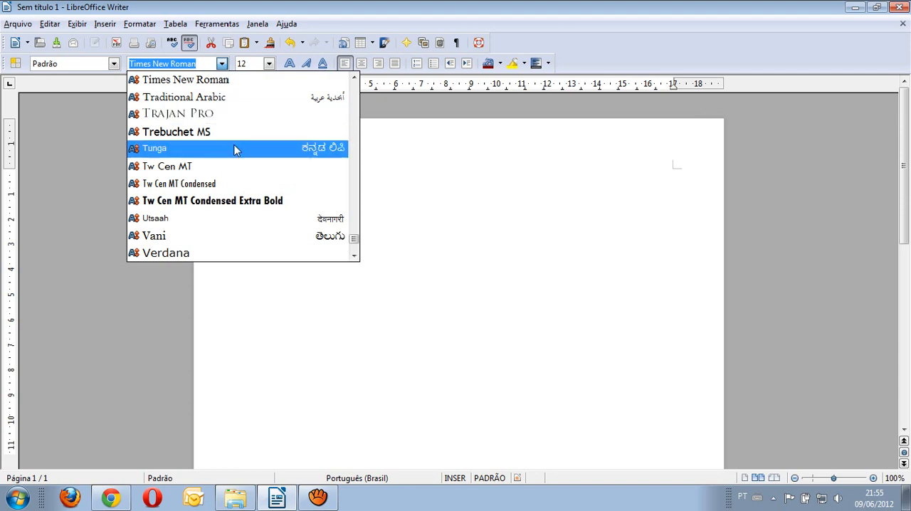
pyautogui.write('Adobe Caslon Pro')
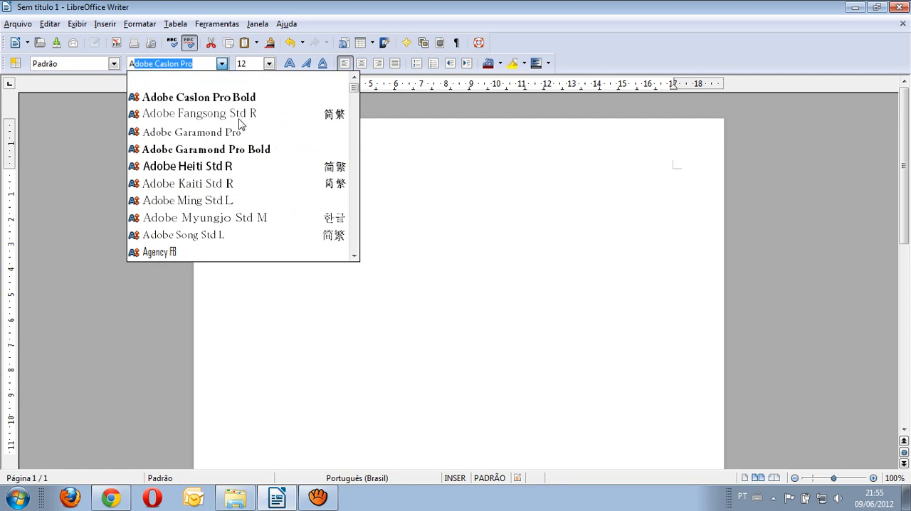
pyautogui.scroll(-3, 241, 133)
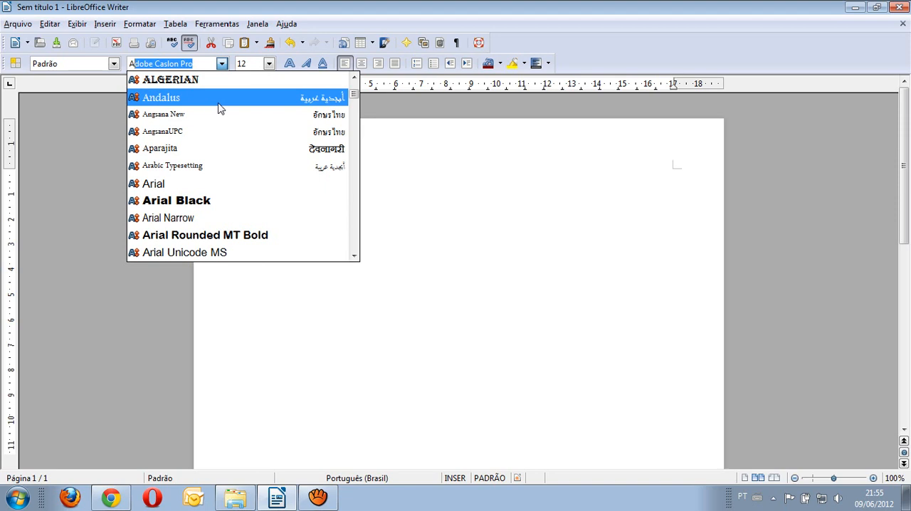
pyautogui.click(217, 184)
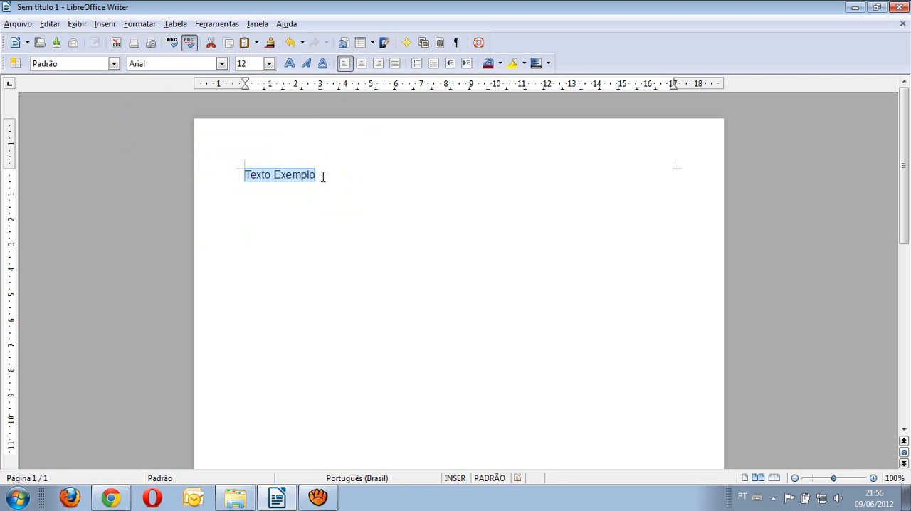
# Step: Set the font size of "Texto Exemplo" to 28
pyautogui.click(269, 63)
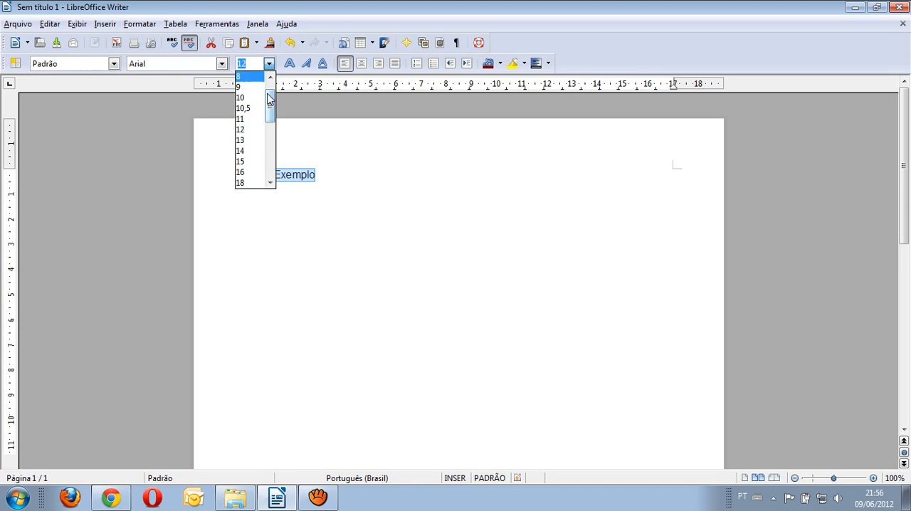
pyautogui.moveTo(269, 100); pyautogui.dragTo(271, 149)
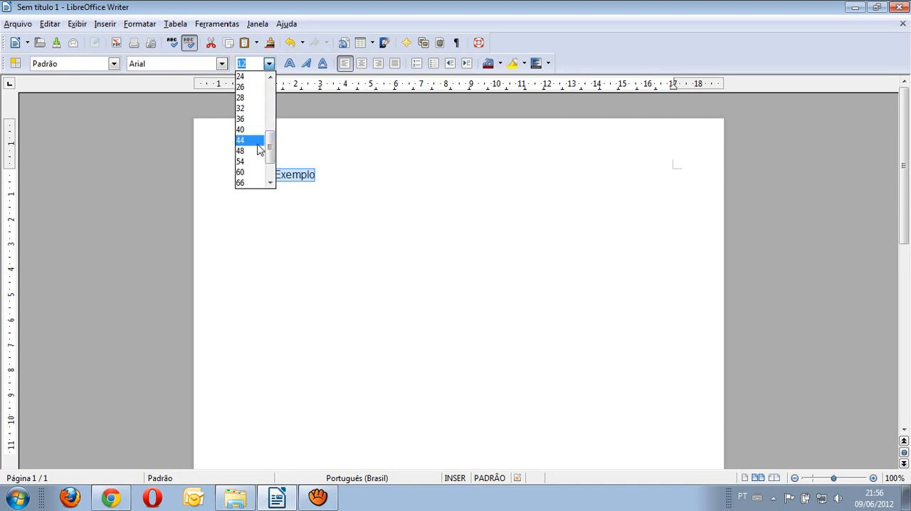
pyautogui.click(250, 97)
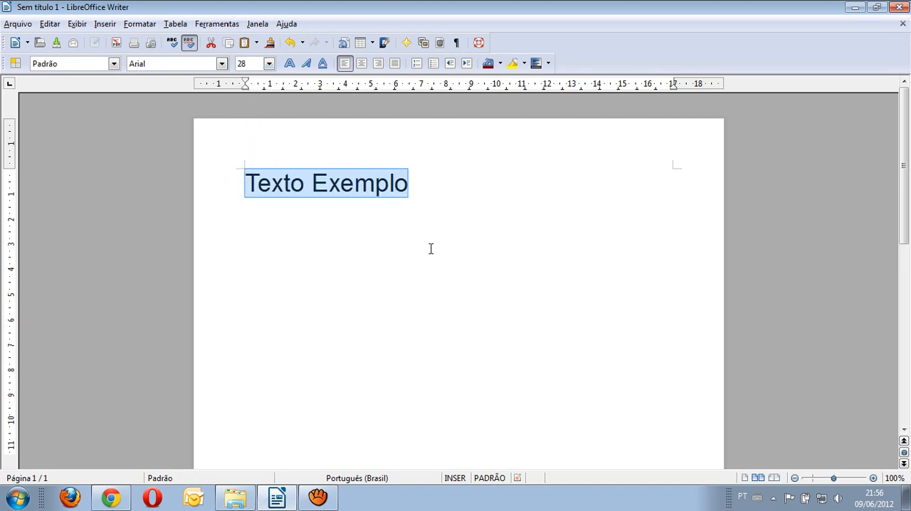
# Step: Try bold, italic and underline one at a time on "Texto Exemplo", turning each one off again
pyautogui.click(290, 63)
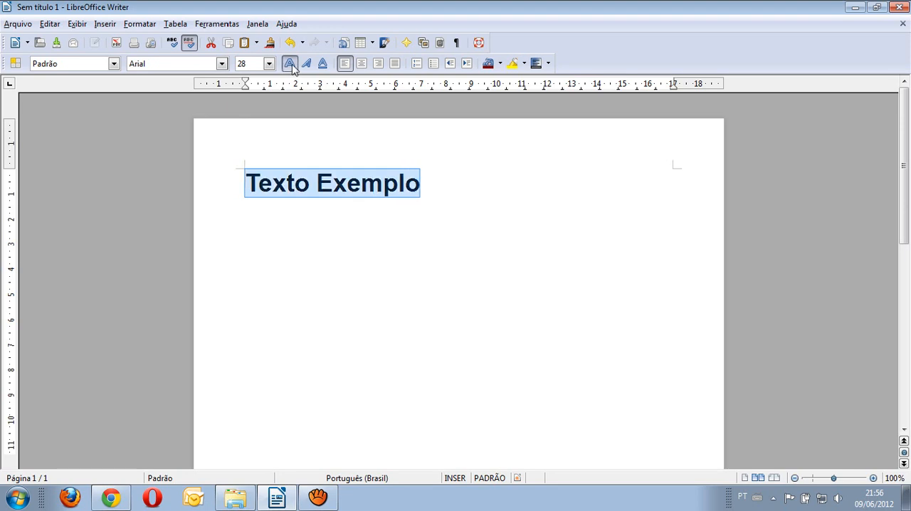
pyautogui.click(290, 63)
pyautogui.click(306, 64)
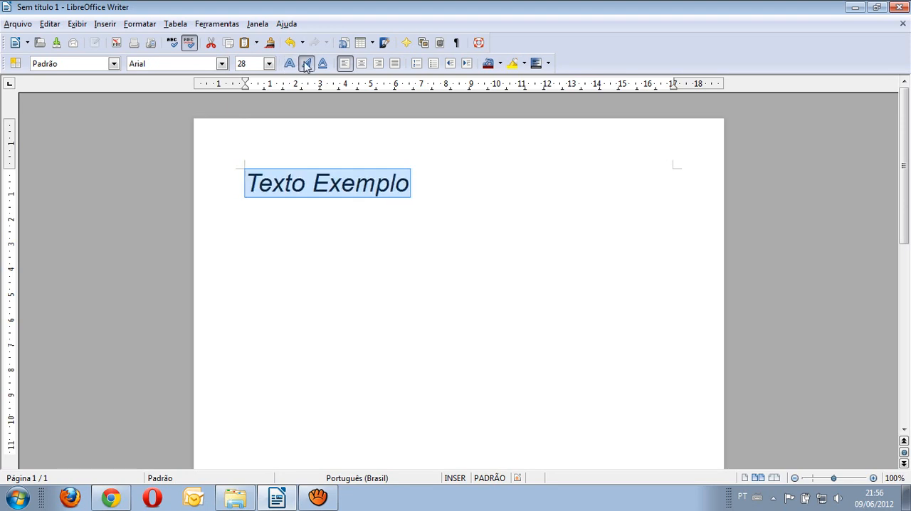
pyautogui.click(306, 64)
pyautogui.click(322, 63)
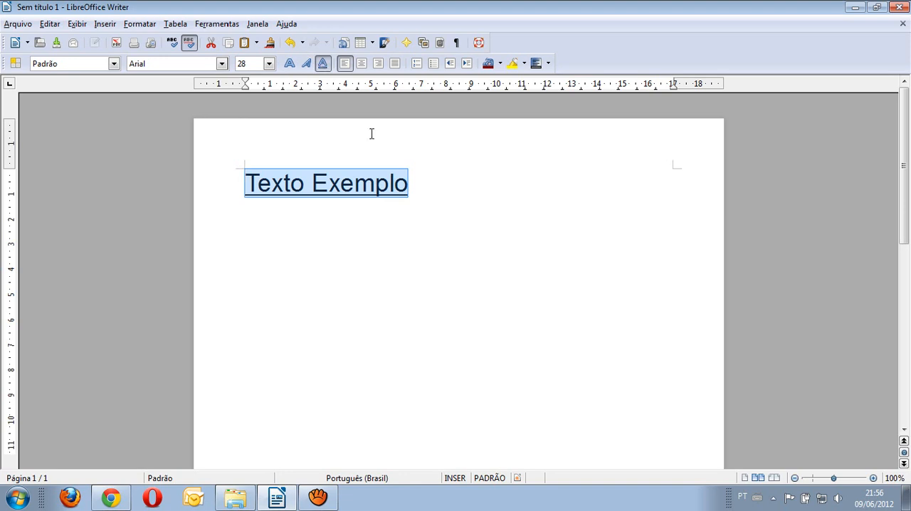
pyautogui.click(322, 64)
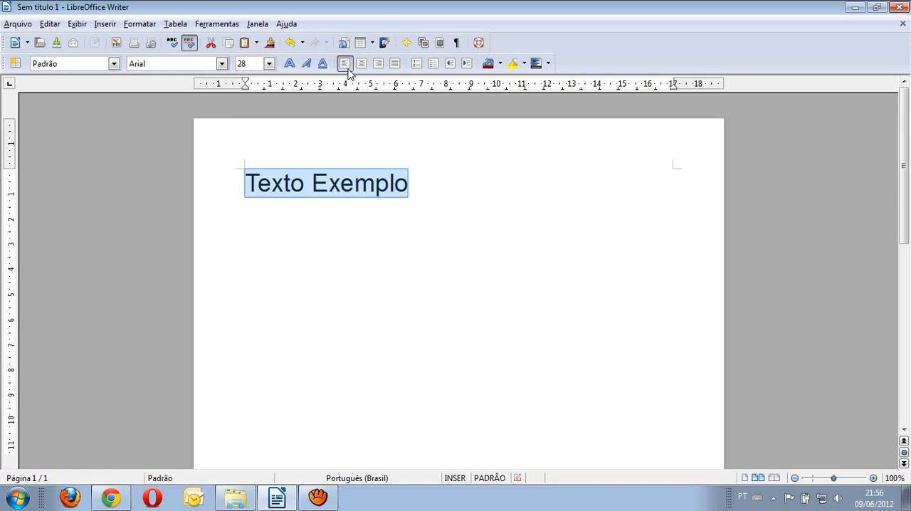
# Step: Highlight "Texto Exemplo" in Vermelho 2 and remove the highlight again with Sem preenchimento
pyautogui.click(524, 64)
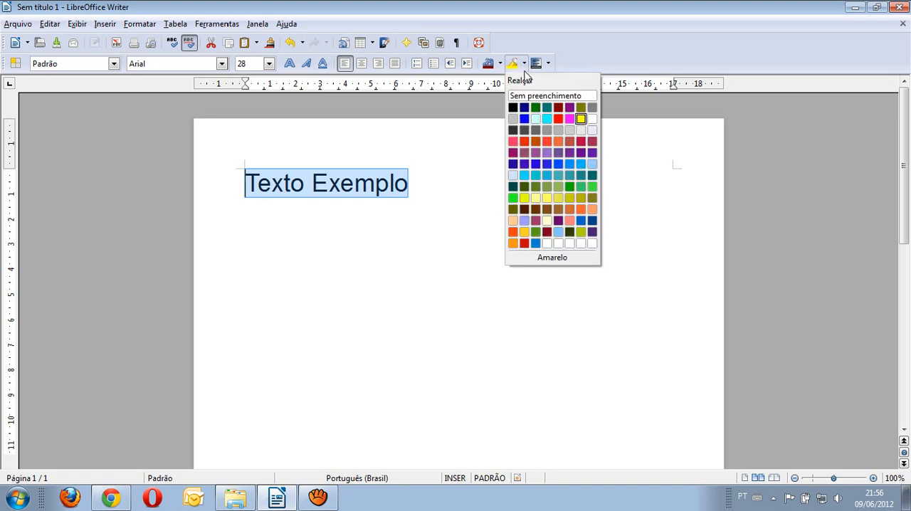
pyautogui.click(524, 142)
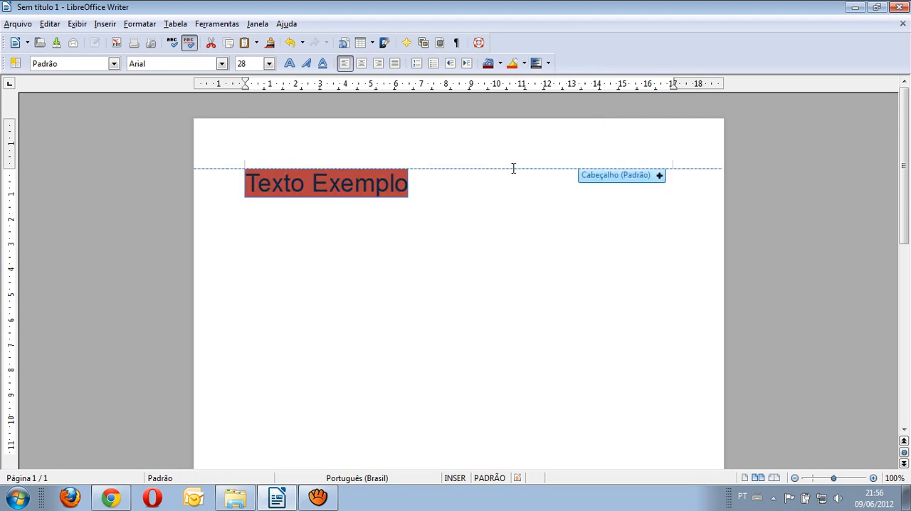
pyautogui.click(524, 63)
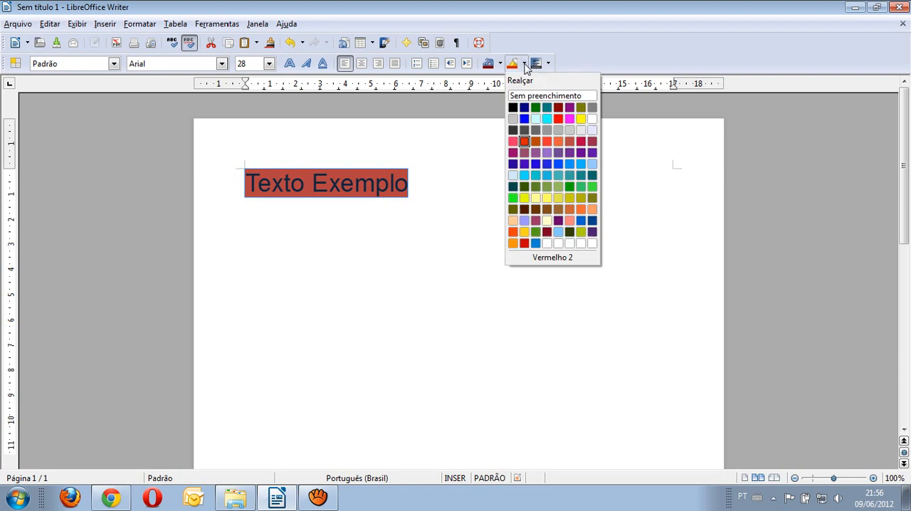
pyautogui.click(529, 99)
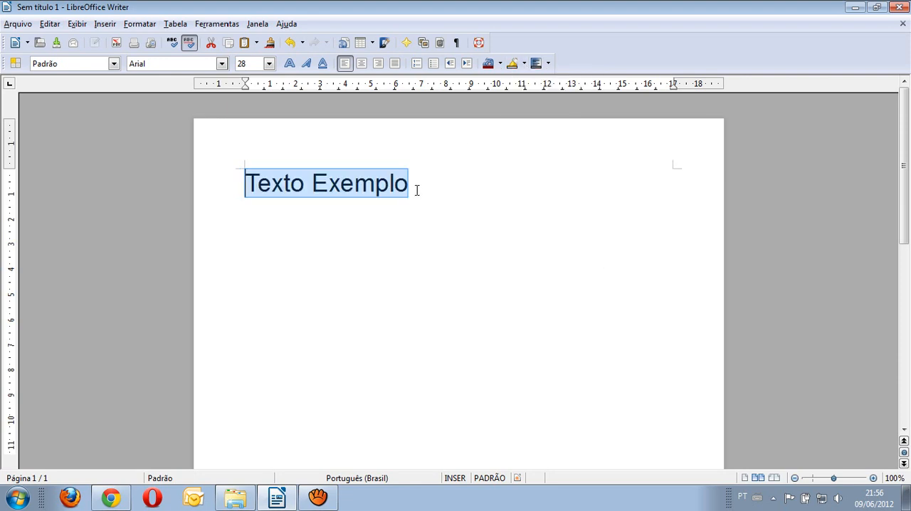
# Step: Set the font colour of "Texto Exemplo" to Vermelho claro and its highlight to Amarelo 1
pyautogui.click(500, 63)
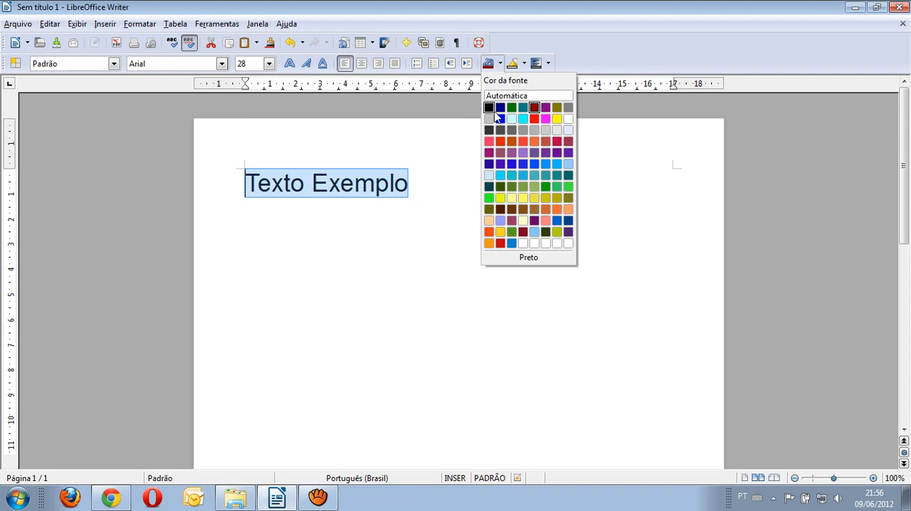
pyautogui.click(534, 118)
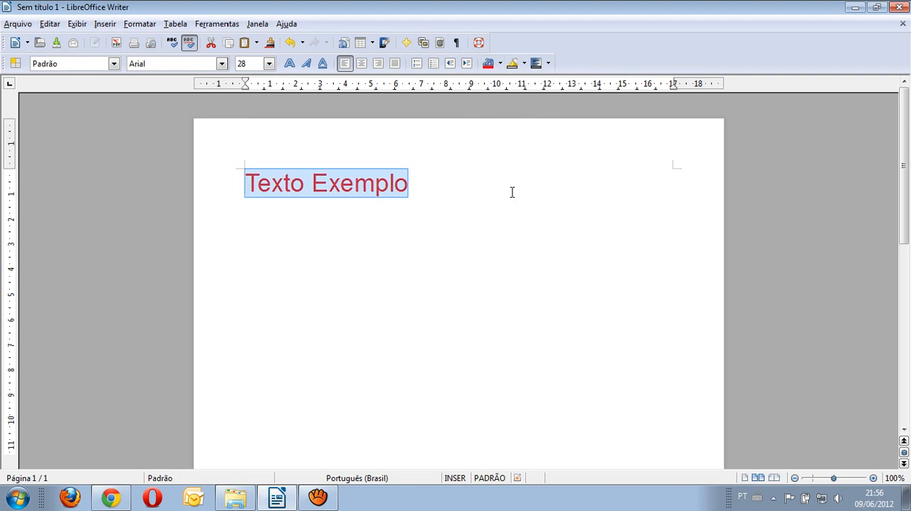
pyautogui.click(524, 64)
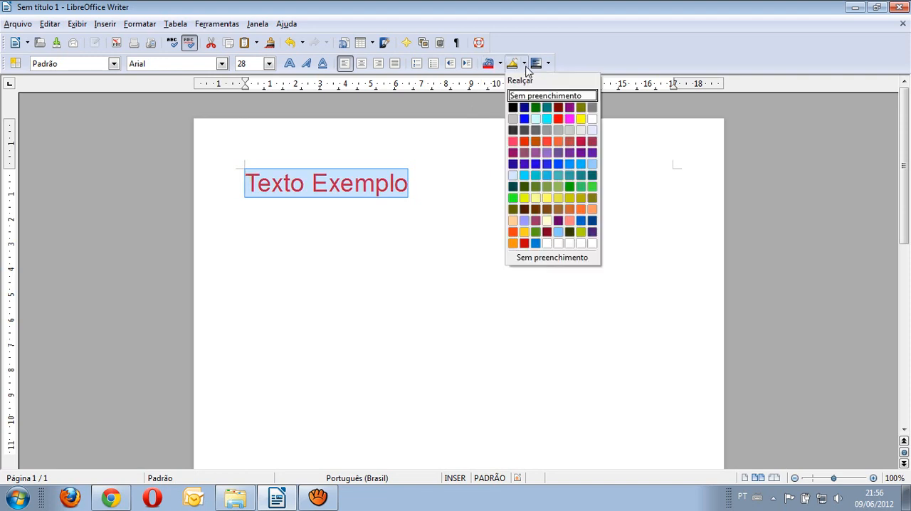
pyautogui.click(524, 197)
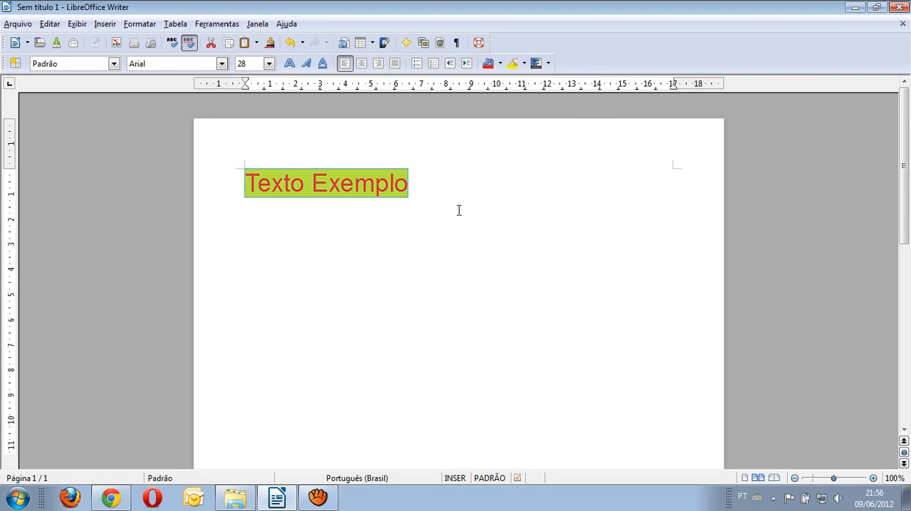
# Step: Remove the yellow highlight from "Texto Exemplo" and reset its font colour to Automática
pyautogui.click(524, 63)
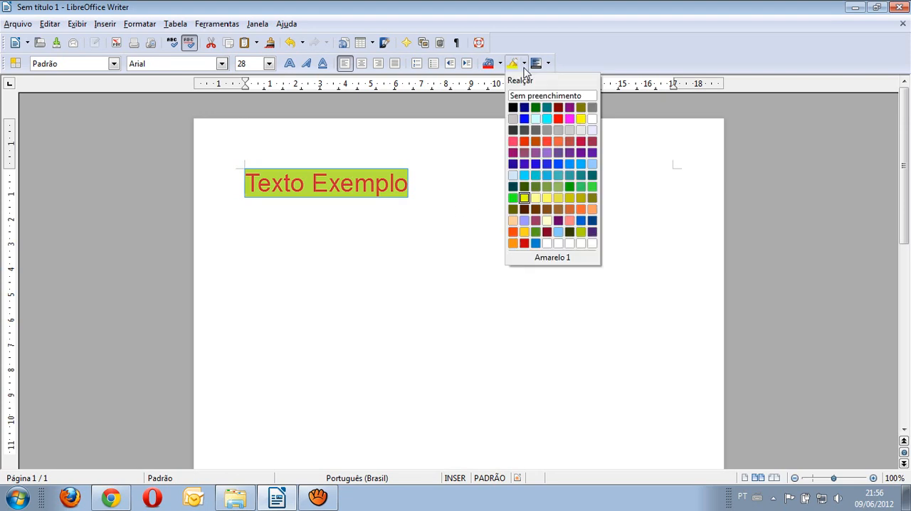
pyautogui.click(526, 93)
pyautogui.click(501, 63)
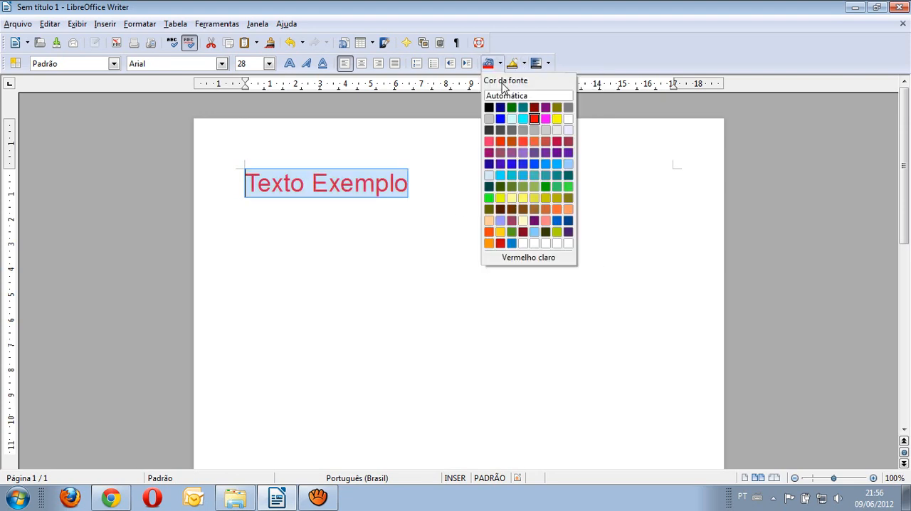
pyautogui.click(505, 96)
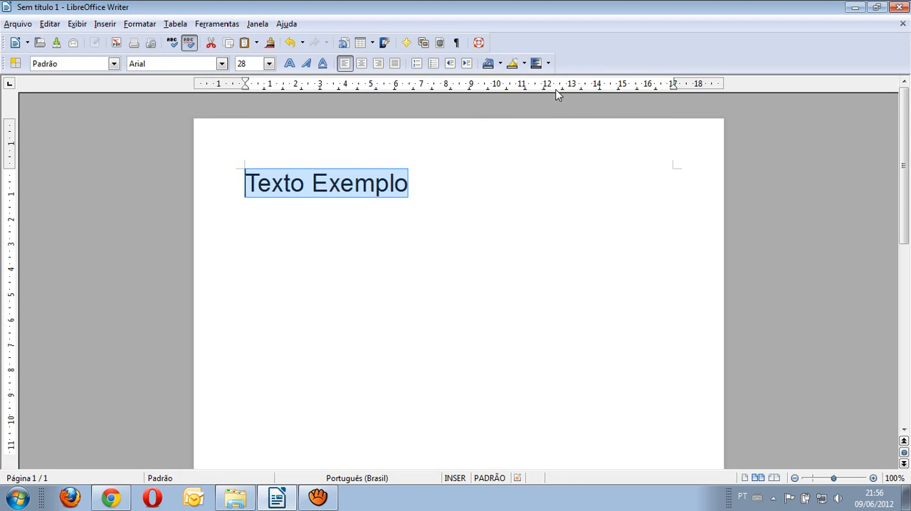
# Step: Give the "Texto Exemplo" paragraph a violet-blue background, reset it to Sem preenchimento and deselect the text
pyautogui.click(548, 63)
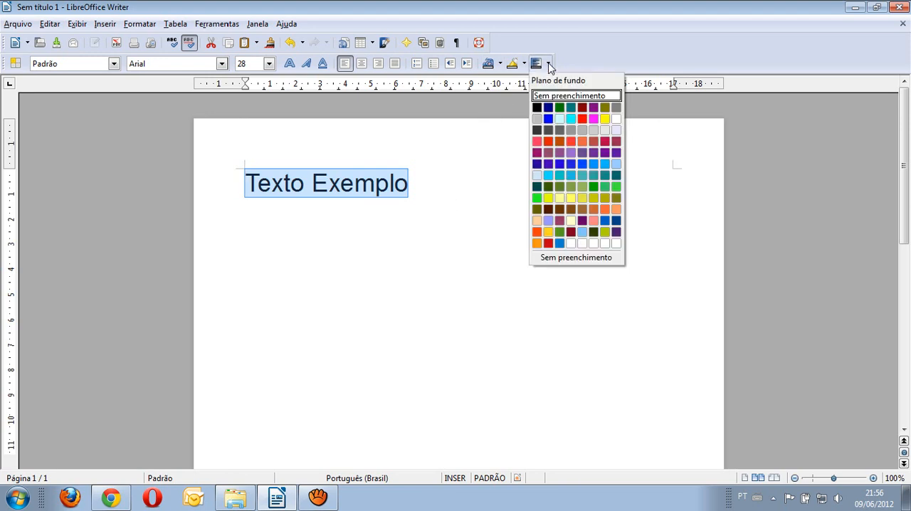
pyautogui.click(549, 163)
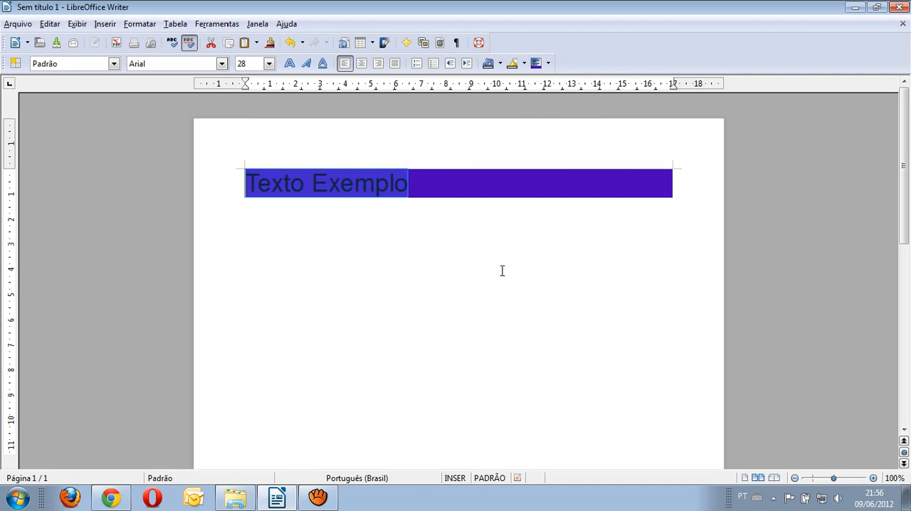
pyautogui.click(548, 63)
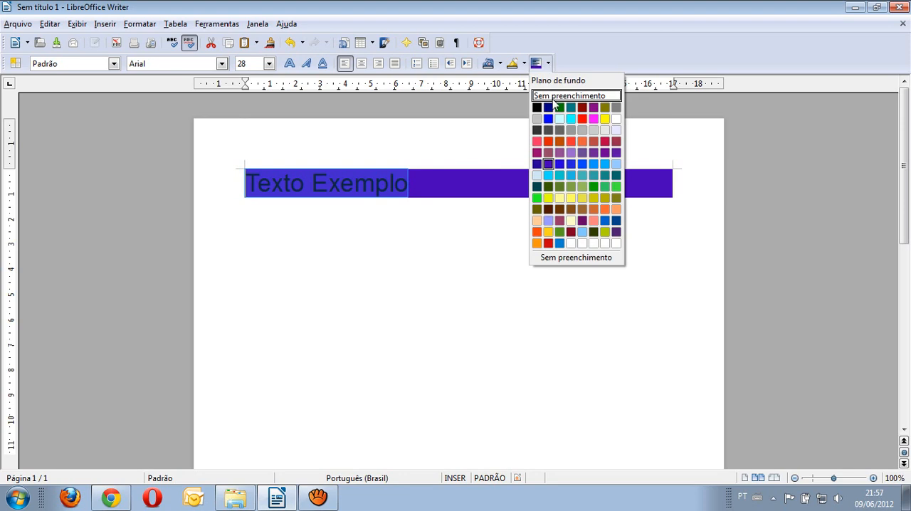
pyautogui.click(554, 96)
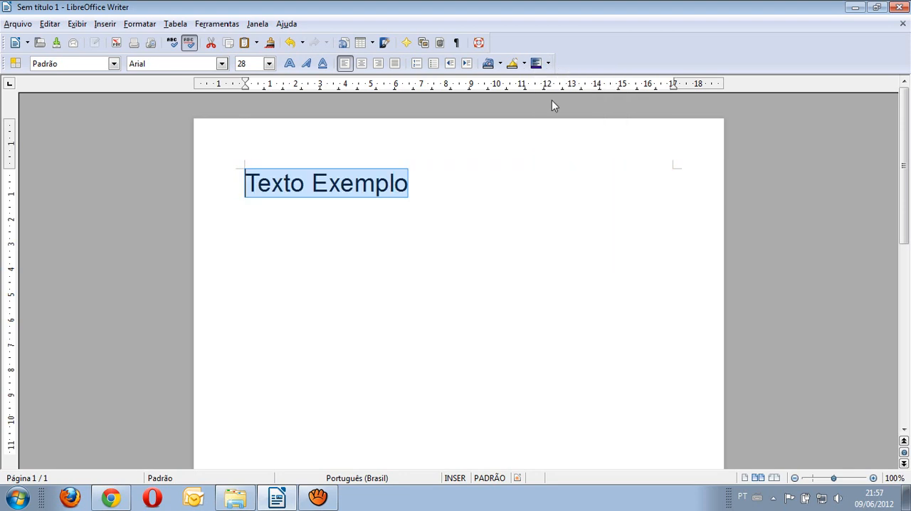
pyautogui.click(423, 190)
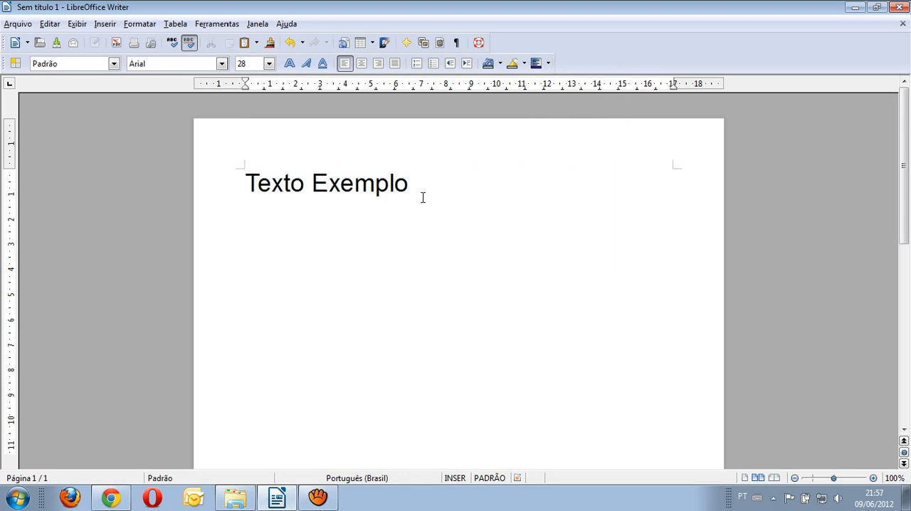
# Step: Copy the word "Exemplo" and paste it after a space at the end of the line
pyautogui.doubleClick(355, 184)
pyautogui.hotkey('ctrl', 'c')
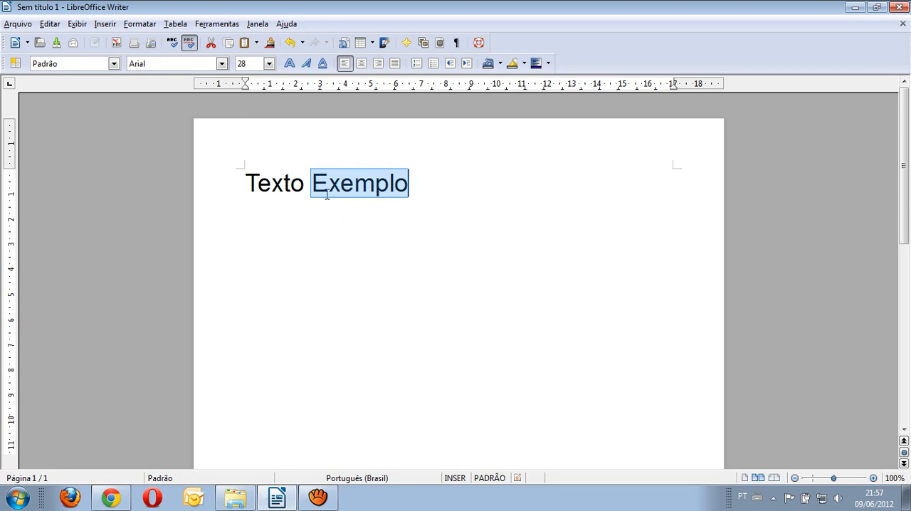
pyautogui.click(49, 24)
pyautogui.click(72, 110)
pyautogui.click(440, 185)
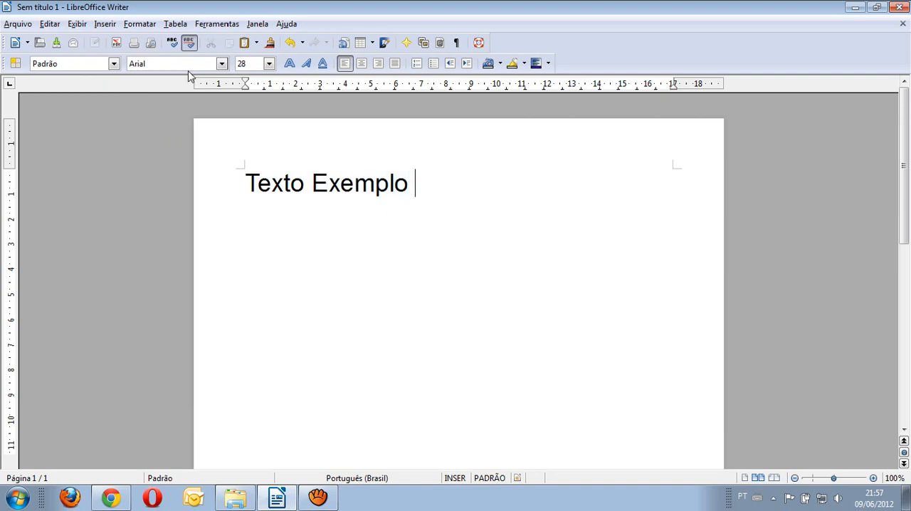
pyautogui.click(50, 24)
pyautogui.click(71, 122)
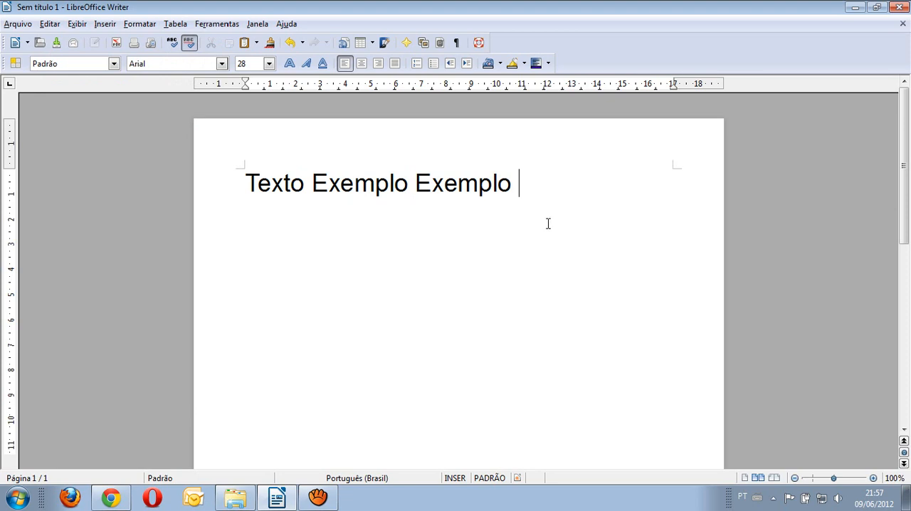
# Step: Copy the second "Exemplo" and paste it as a third one at the end of the line
pyautogui.doubleClick(477, 185)
pyautogui.hotkey('ctrl', 'c')
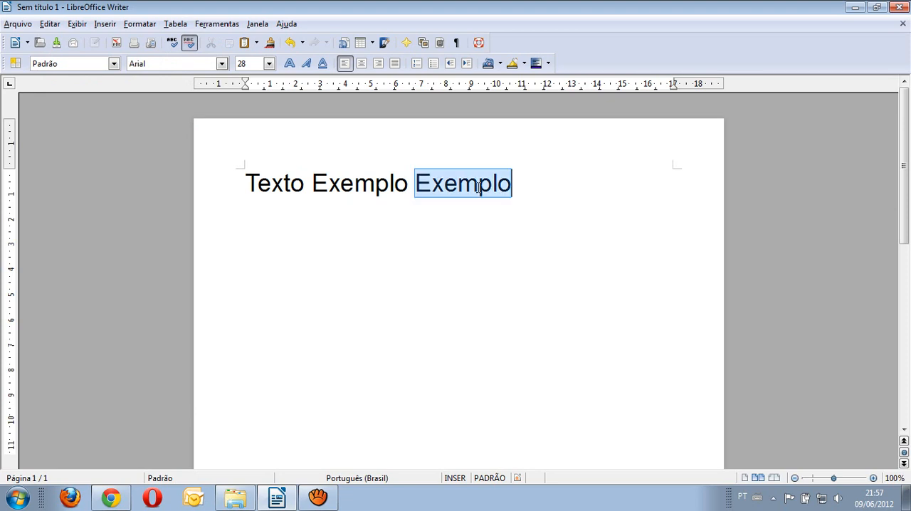
pyautogui.click(558, 182)
pyautogui.hotkey('ctrl', 'v')
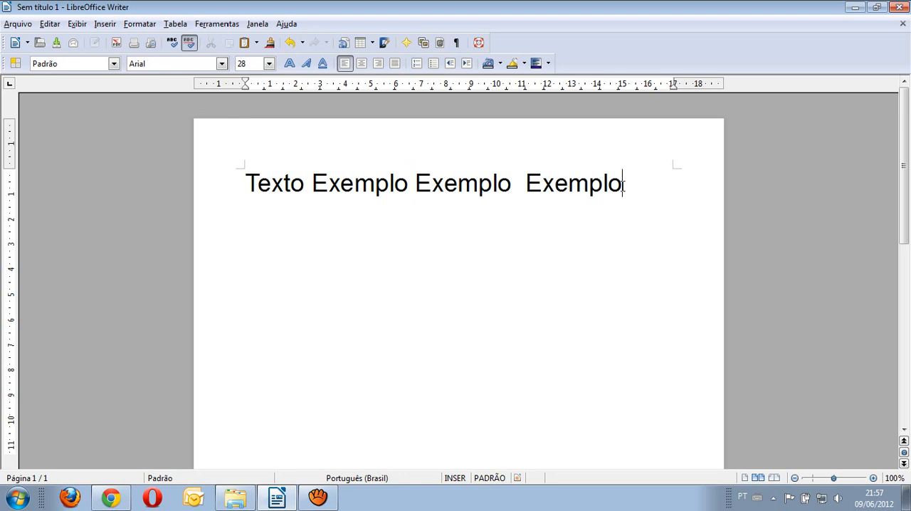
# Step: Move the third "Exemplo" from the end of the line to a new line below, removing the extra space before it
pyautogui.keyDown('shift'); pyautogui.click(538, 181); pyautogui.keyUp('shift')
pyautogui.hotkey('shift', 'Left')
pyautogui.hotkey('ctrl', 'c')
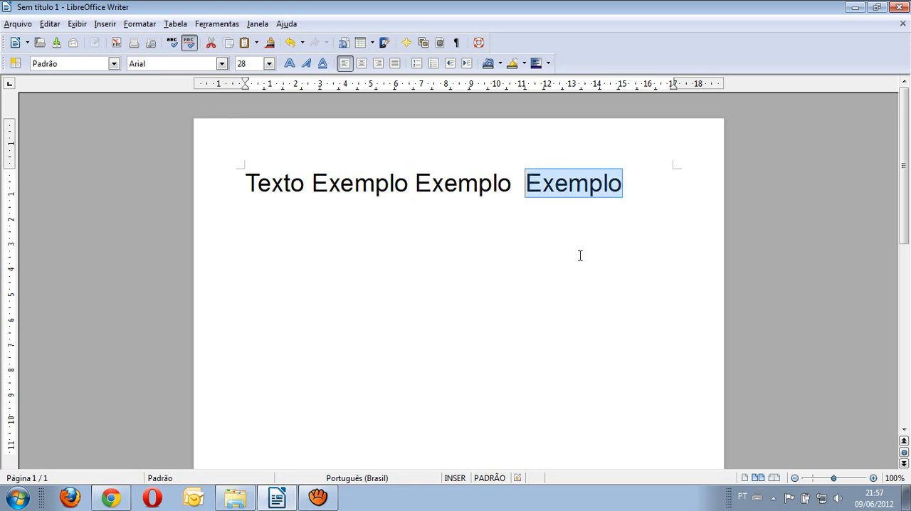
pyautogui.press('Delete')
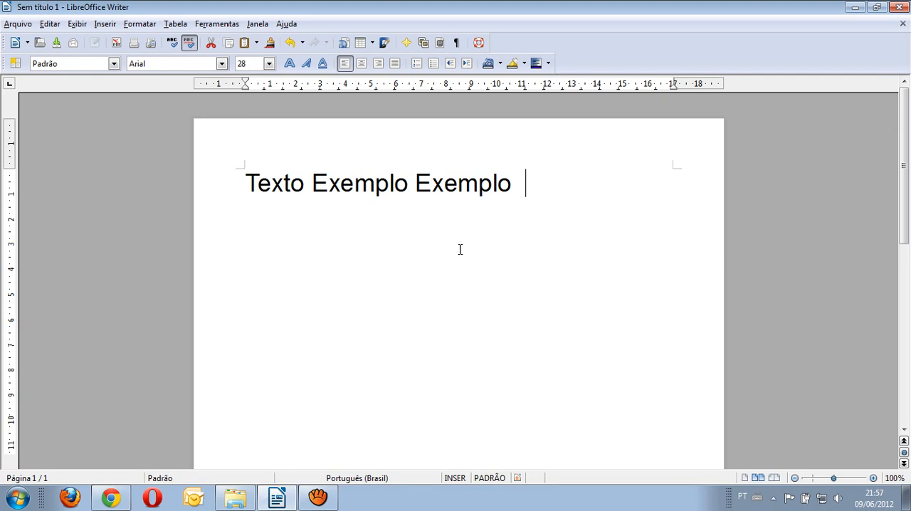
pyautogui.press('BackSpace')
pyautogui.hotkey('ctrl', 'v')
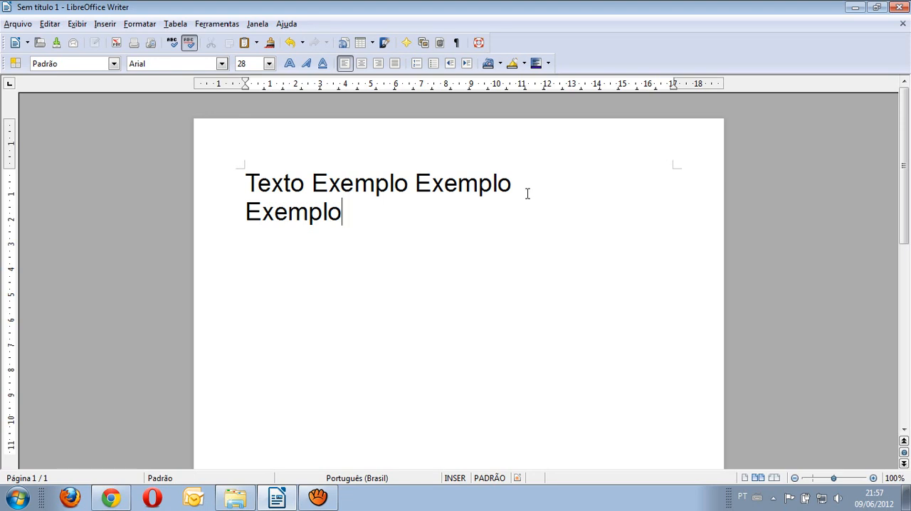
# Step: Centre the first paragraph, align it right and return it to left alignment
pyautogui.click(362, 64)
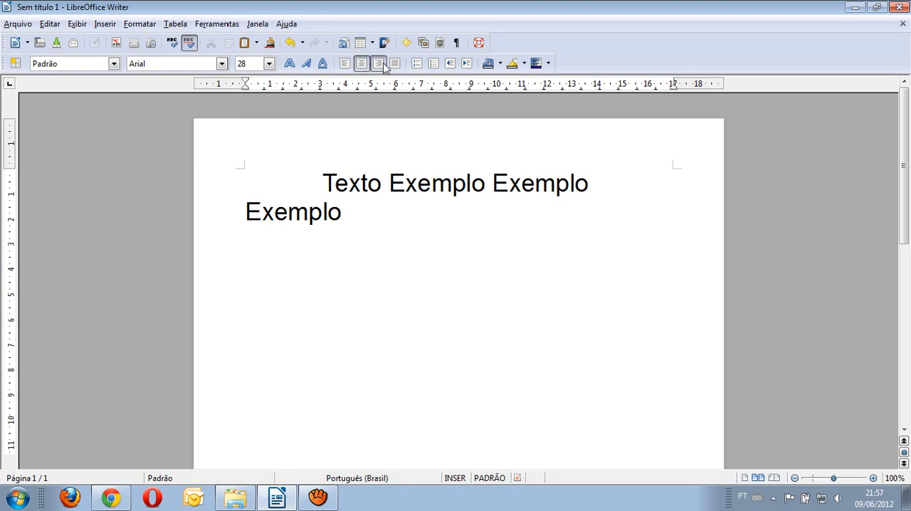
pyautogui.click(378, 64)
pyautogui.click(346, 65)
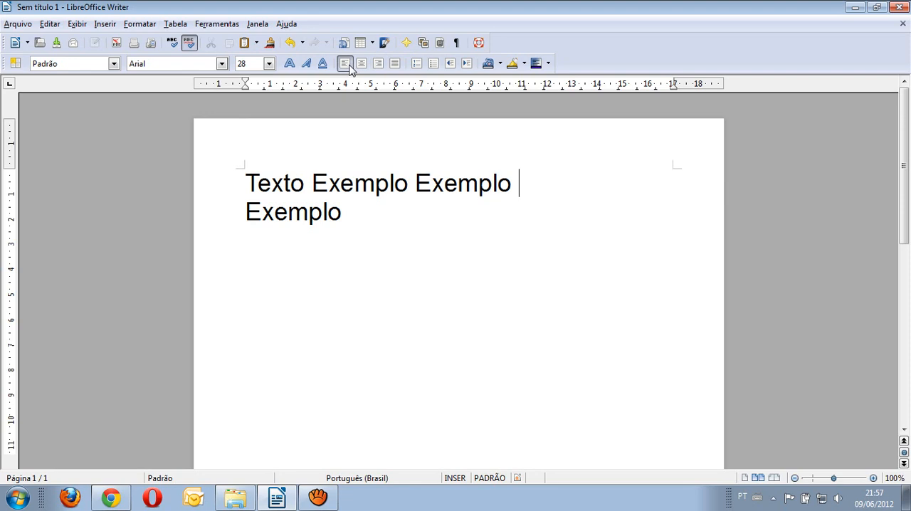
# Step: Justify the first paragraph and extend it with the filler text "akkajkkja ajkjka ajkkja"
pyautogui.click(395, 65)
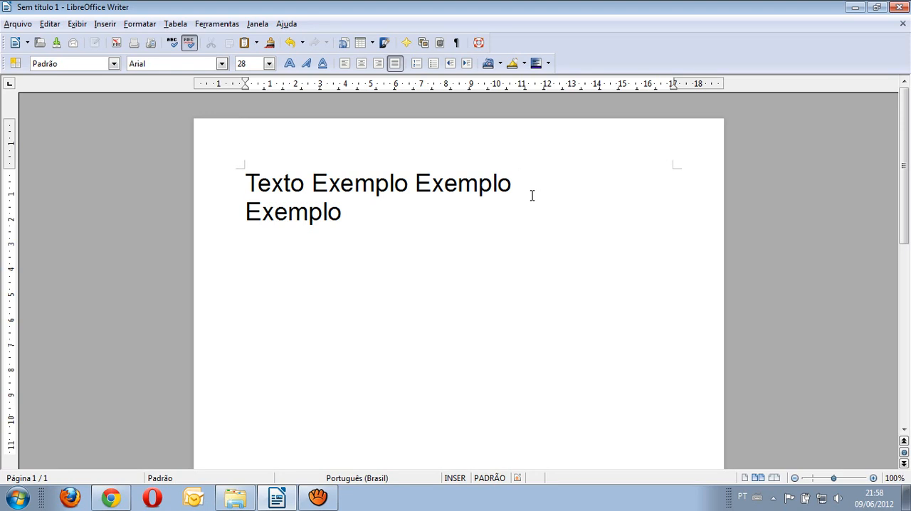
pyautogui.write('akkajkkja ')
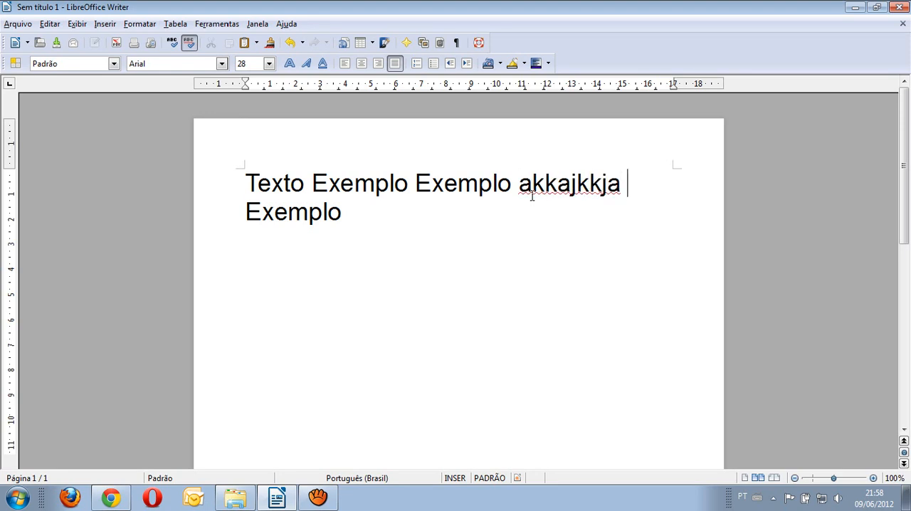
pyautogui.write('ajkjka')
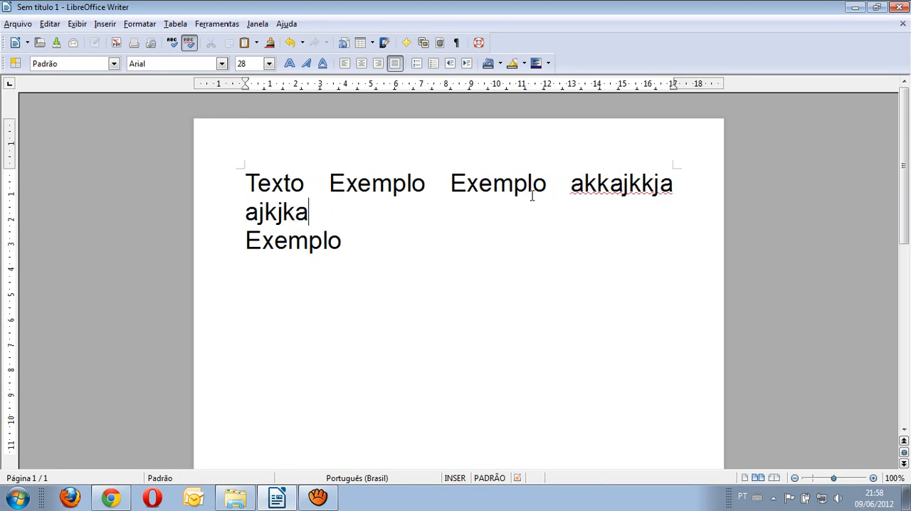
pyautogui.write(' ajkkja')
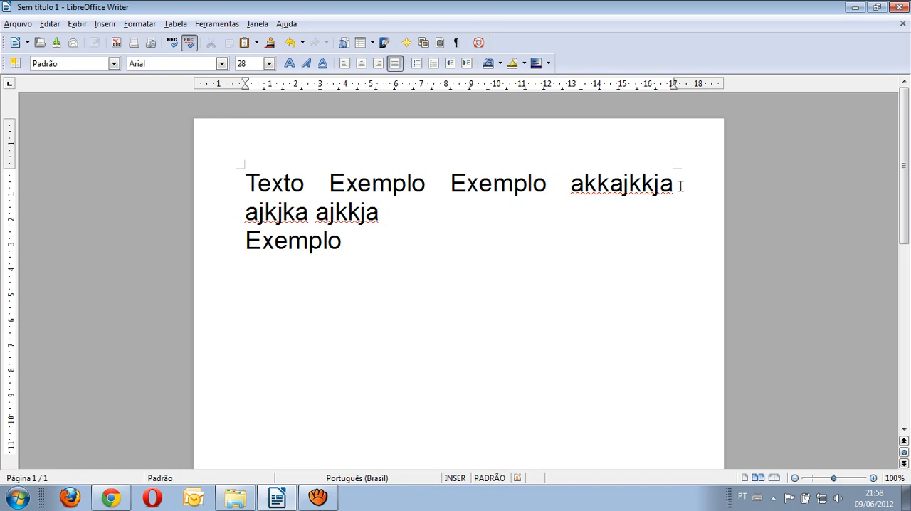
# Step: Switch the extended first paragraph to left alignment, justify it again and set it back to left alignment
pyautogui.click(345, 63)
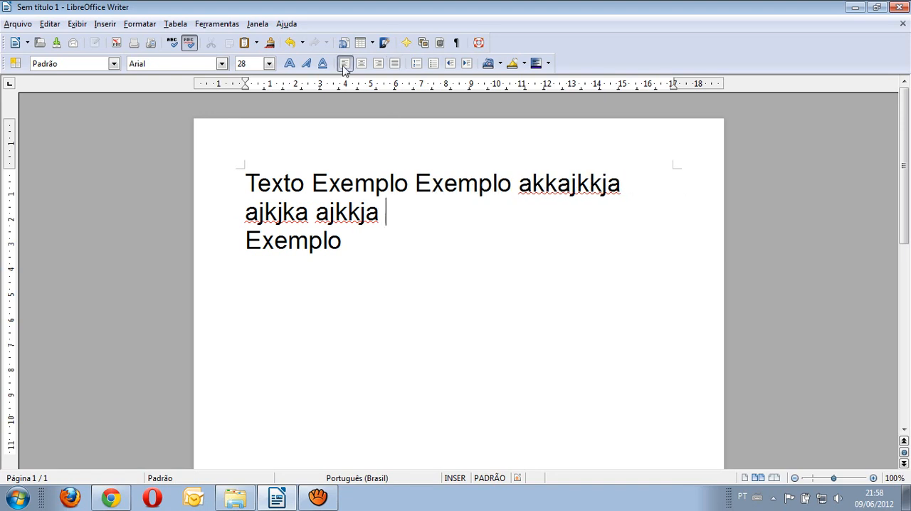
pyautogui.click(628, 184)
pyautogui.click(394, 64)
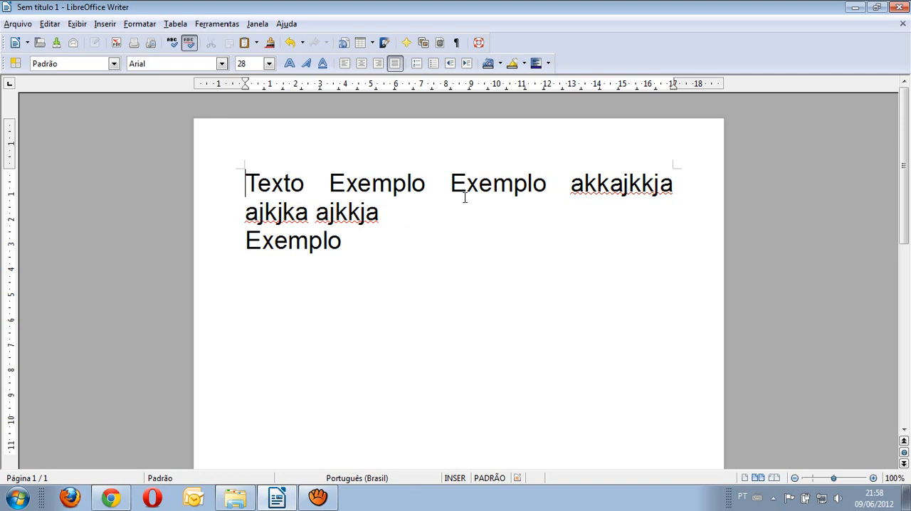
pyautogui.click(345, 63)
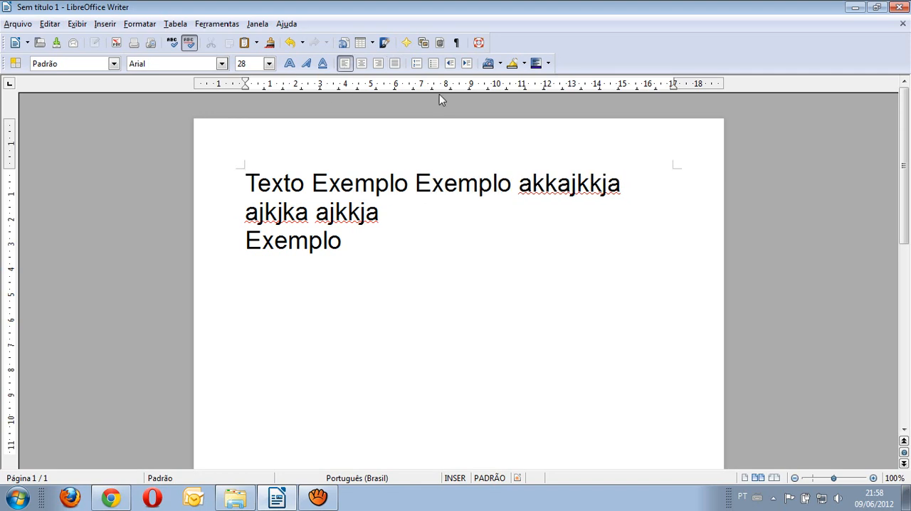
# Step: Increase the first paragraph's indent by three levels and decrease it by three levels again
pyautogui.click(466, 63)
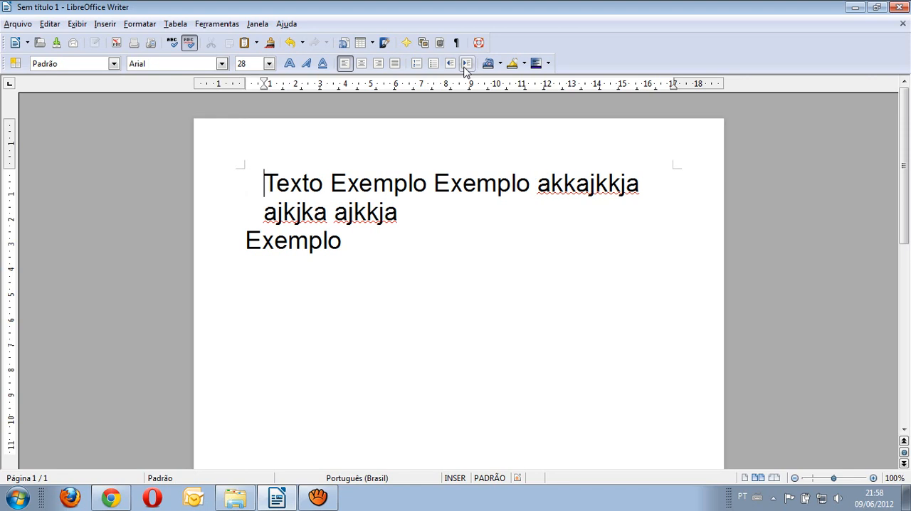
pyautogui.click(466, 63)
pyautogui.click(466, 64)
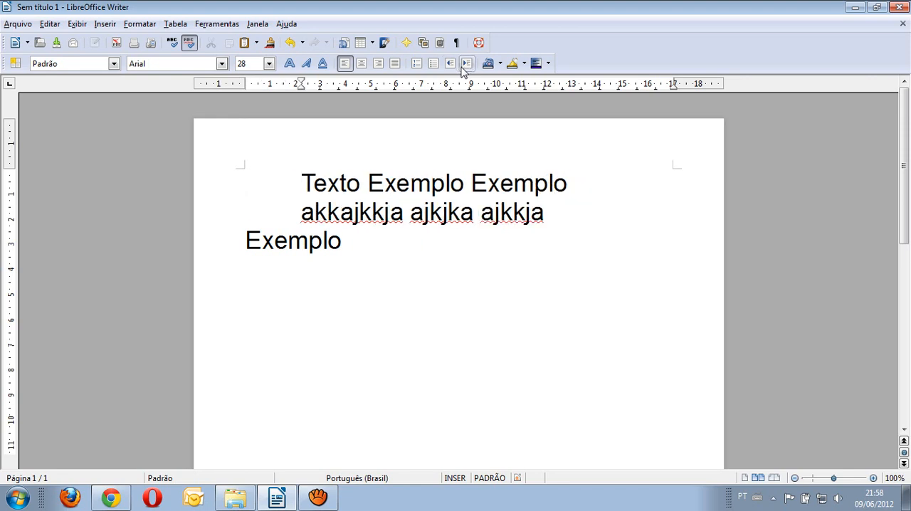
pyautogui.click(450, 64)
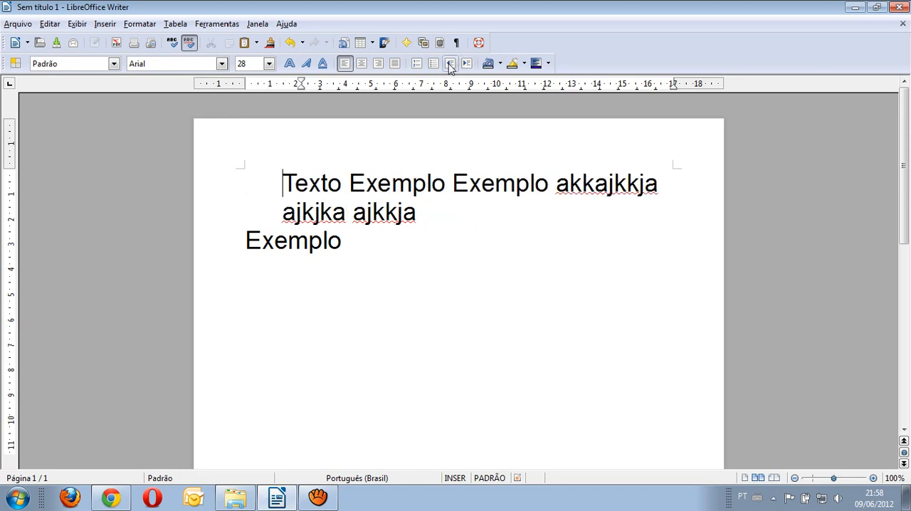
pyautogui.click(450, 64)
pyautogui.click(450, 64)
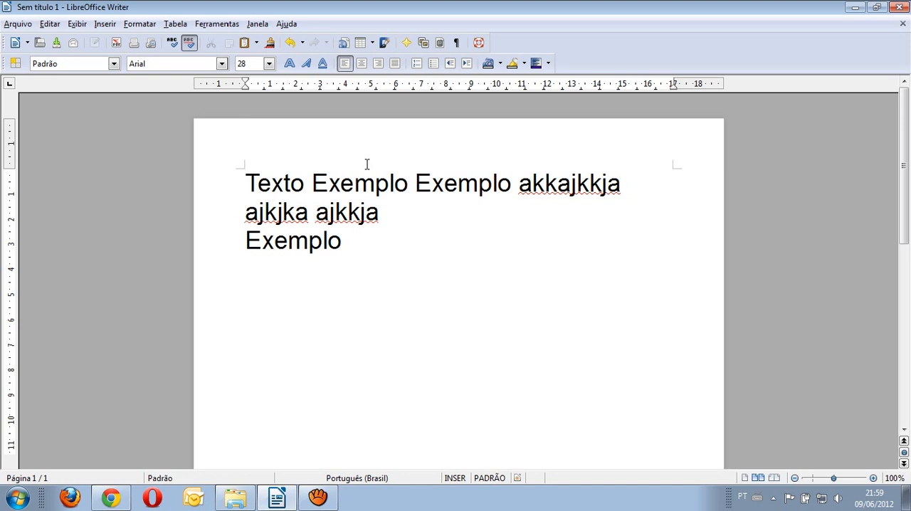
# Step: Turn the first paragraph into a numbered list and make the "Exemplo" line its second item
pyautogui.click(417, 64)
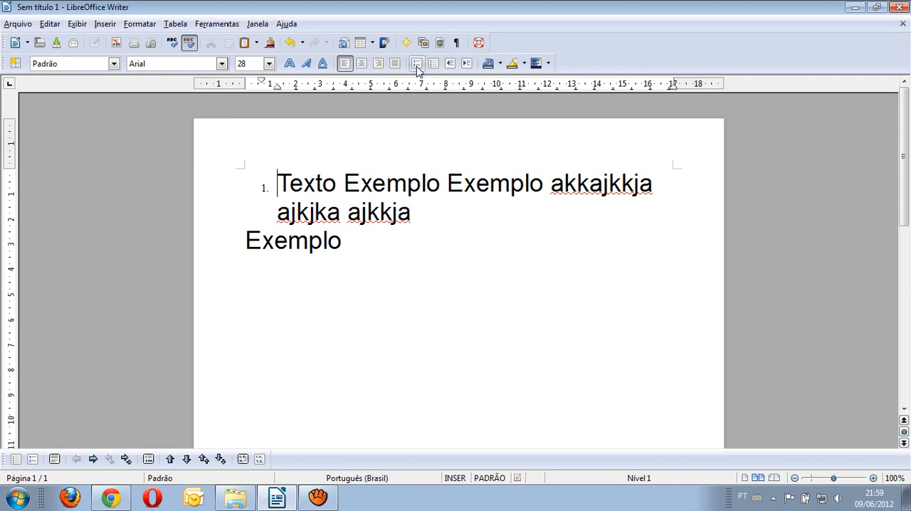
pyautogui.click(424, 212)
pyautogui.press('Return')
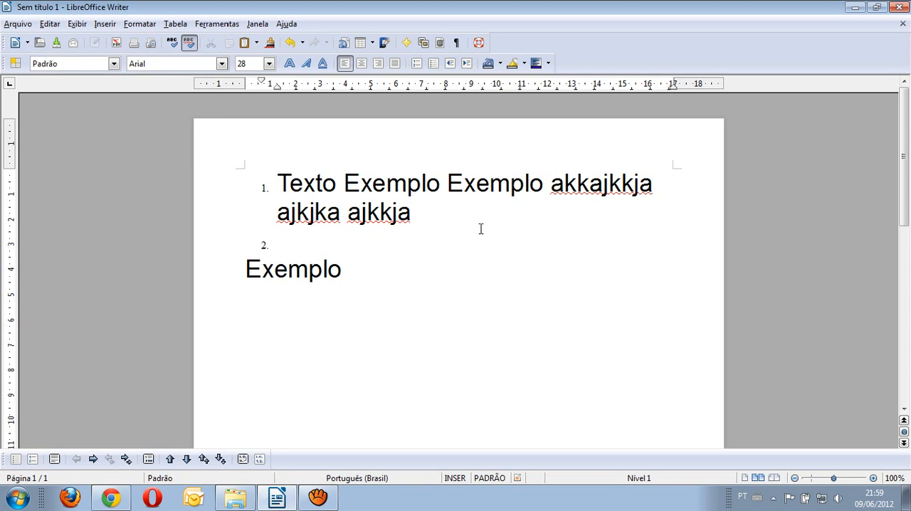
pyautogui.press('Delete')
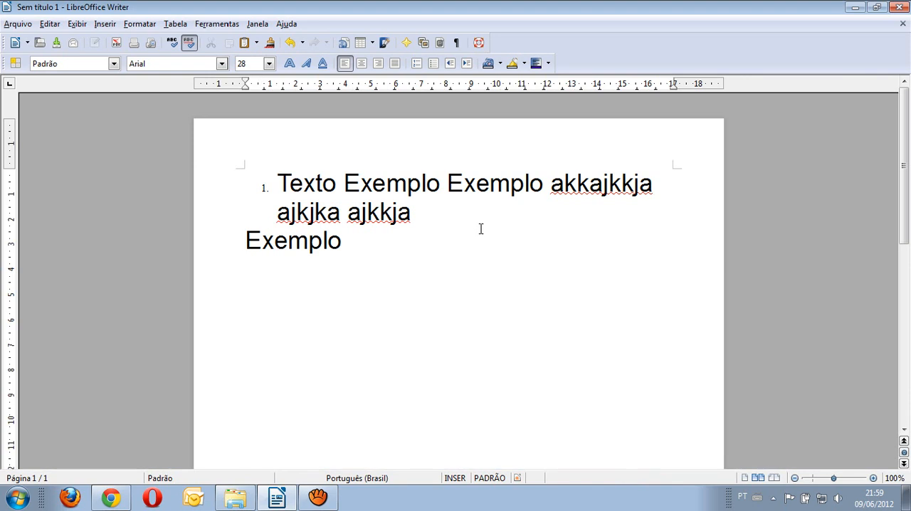
pyautogui.press('BackSpace')
pyautogui.press('Return')
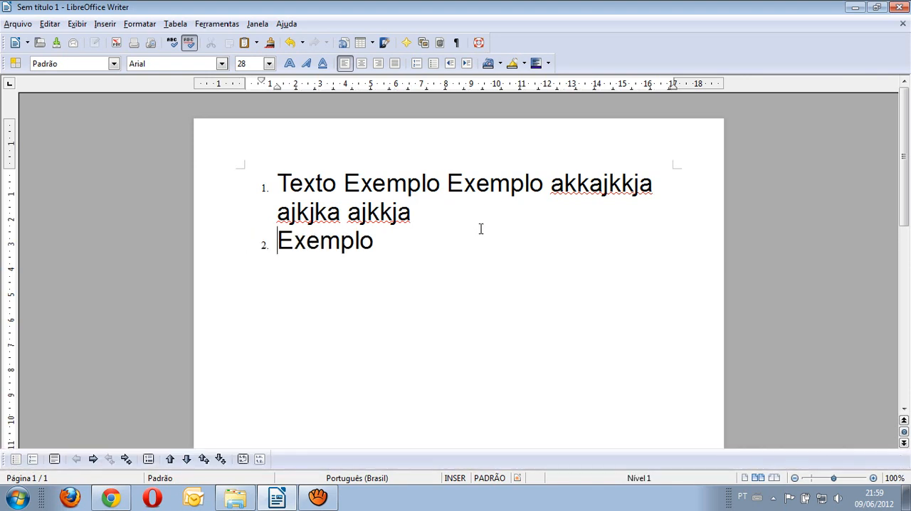
# Step: Add "jkjkjkhh" after "Exemplo" in the second item and create a third item reading "hjhjjjhjj"
pyautogui.write('jkjkjkhh')
pyautogui.press('Return')
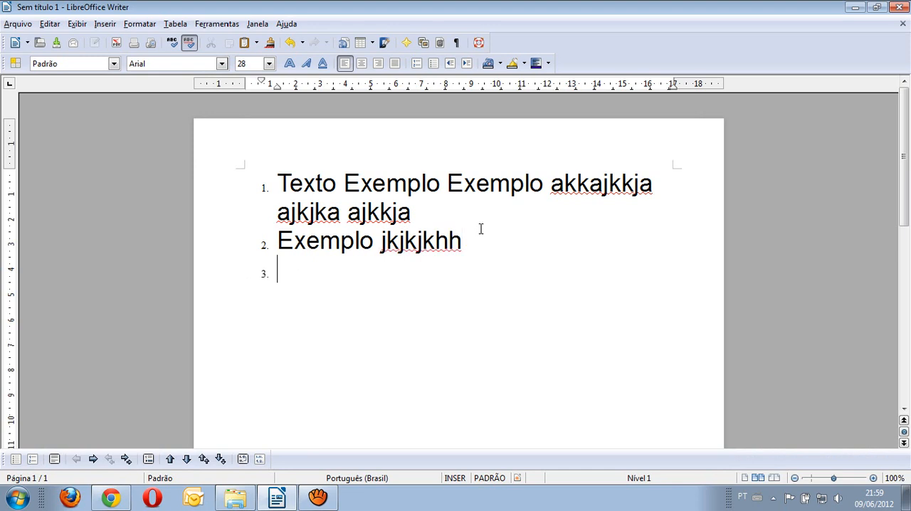
pyautogui.write('hjhjjjhjj')
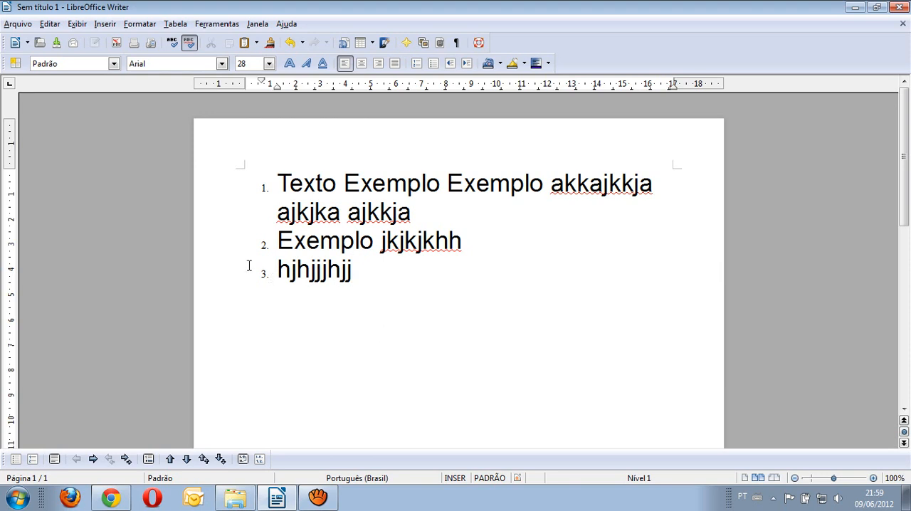
# Step: Set the font size of all three numbered list items to 22 and deselect the text
pyautogui.moveTo(249, 265); pyautogui.dragTo(366, 112)
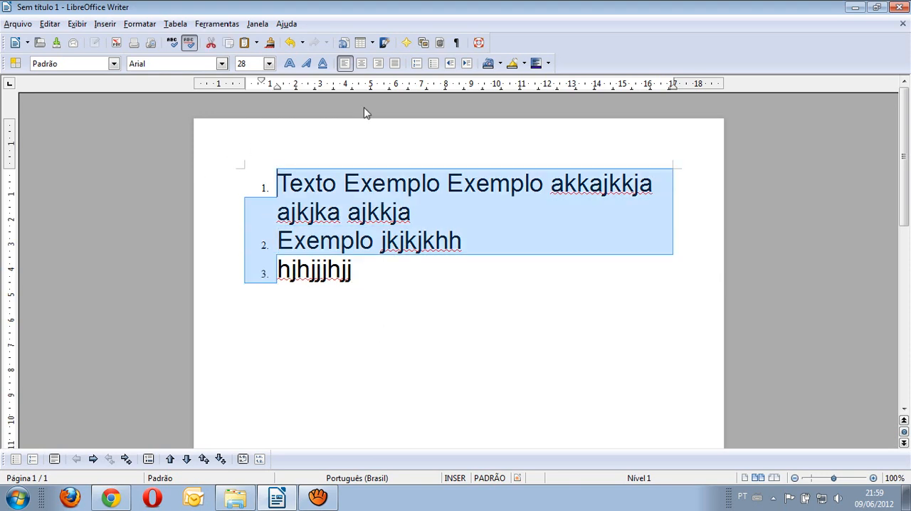
pyautogui.click(268, 63)
pyautogui.click(256, 104)
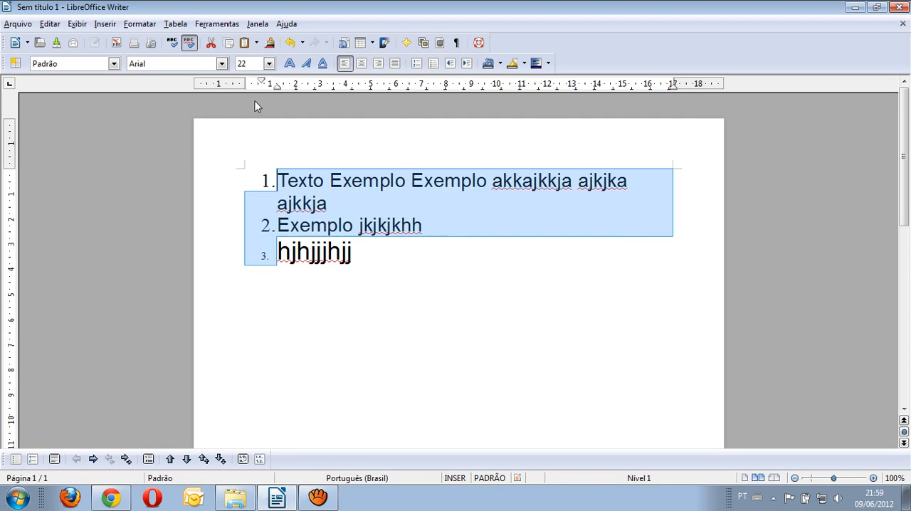
pyautogui.click(279, 259)
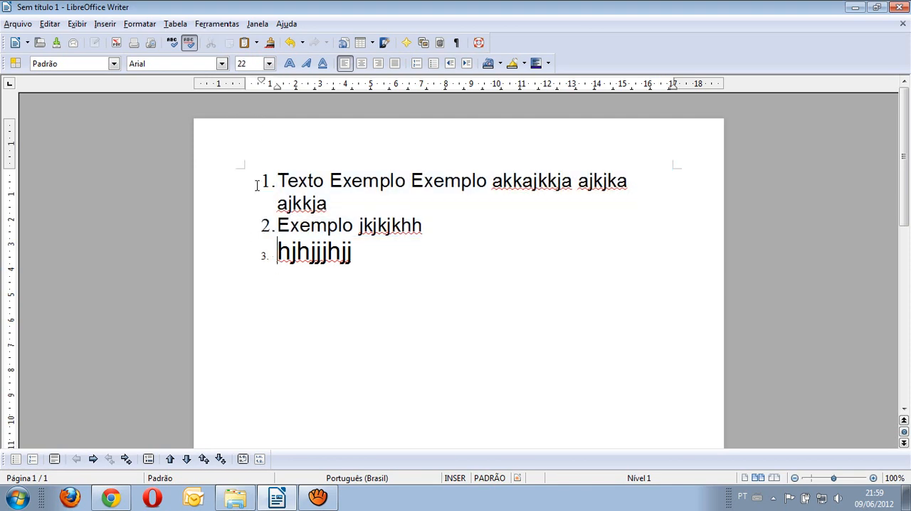
pyautogui.moveTo(256, 182); pyautogui.dragTo(398, 276)
pyautogui.click(268, 63)
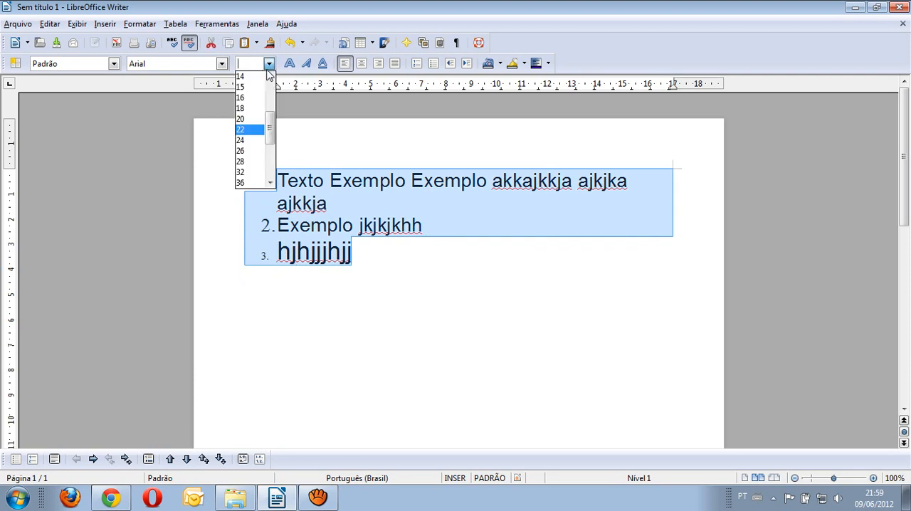
pyautogui.click(250, 130)
pyautogui.click(357, 253)
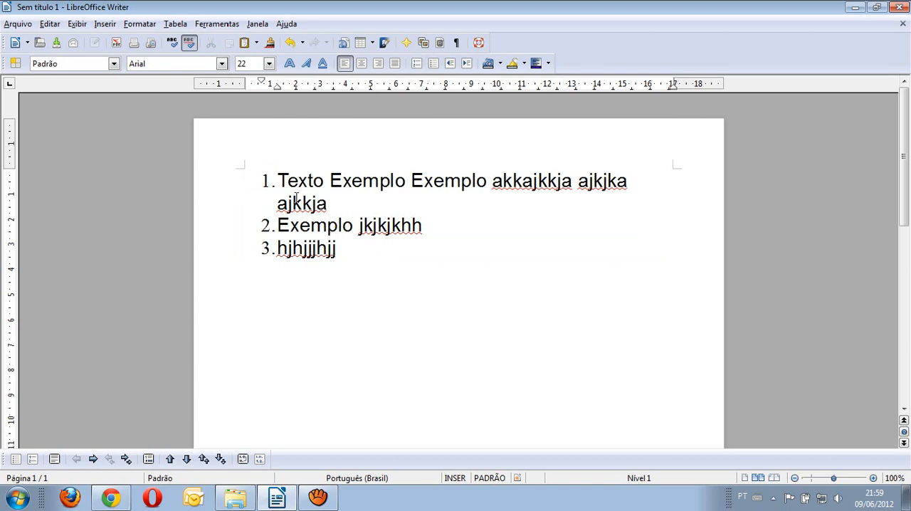
# Step: Remove the numbering from all three list items, apply bullets instead and deselect the text
pyautogui.moveTo(258, 182); pyautogui.dragTo(401, 263)
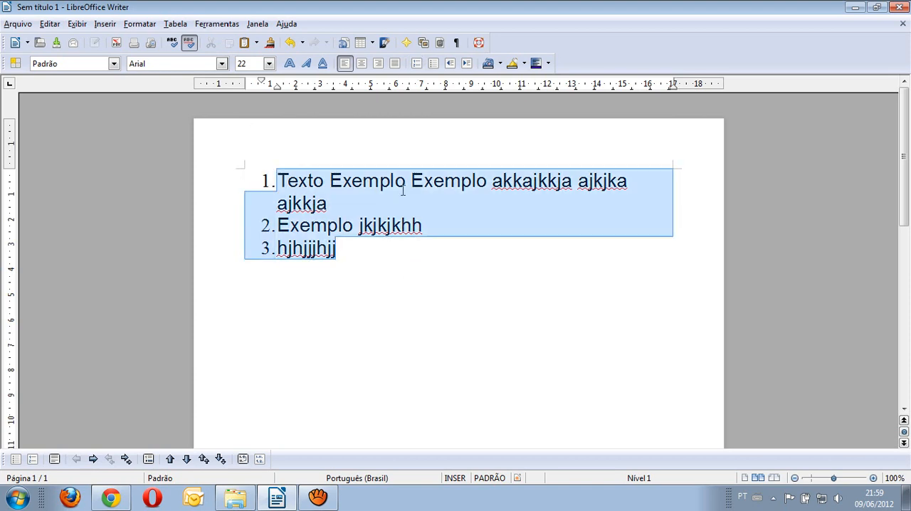
pyautogui.click(416, 64)
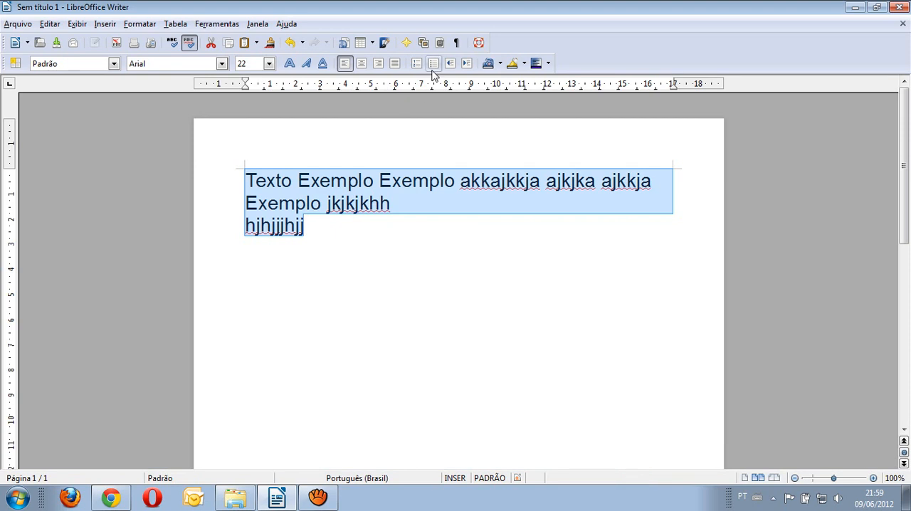
pyautogui.click(432, 64)
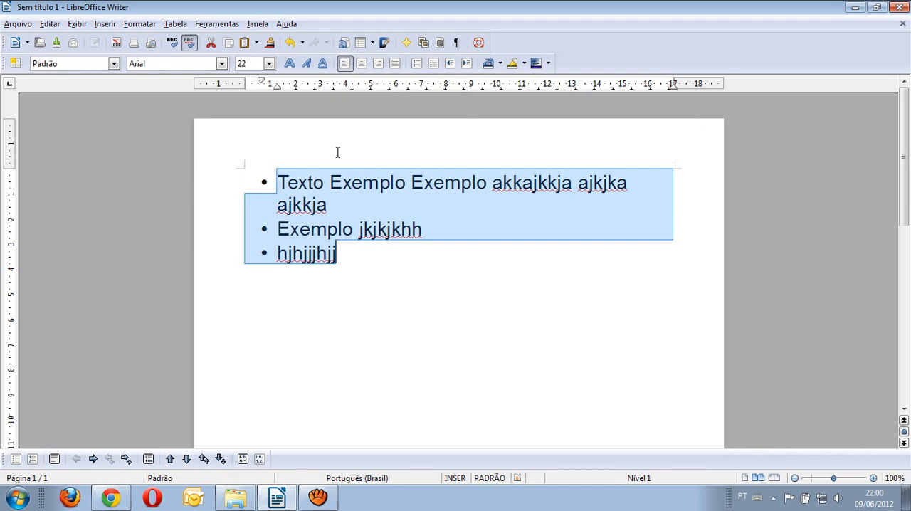
pyautogui.click(349, 261)
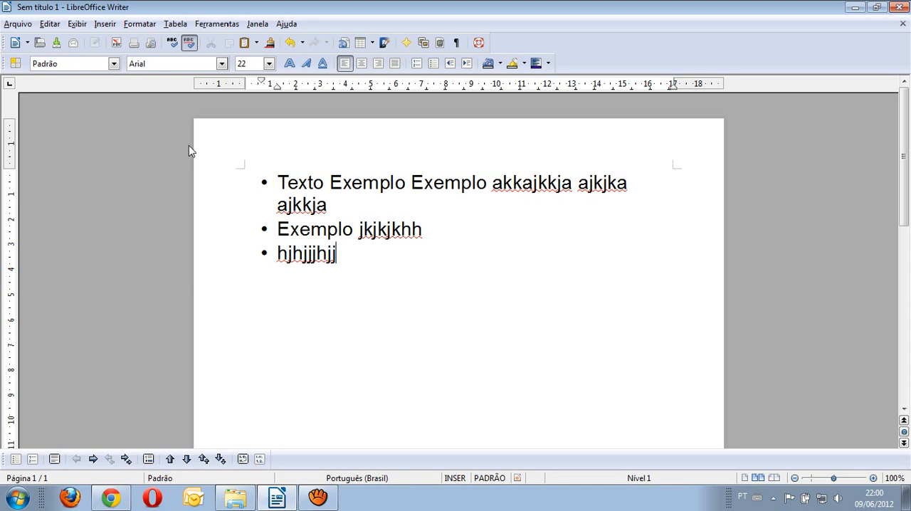
# Step: Save the document to the desktop (Área de Trabalho) as Exemplo.odt in ODF text format
pyautogui.click(21, 26)
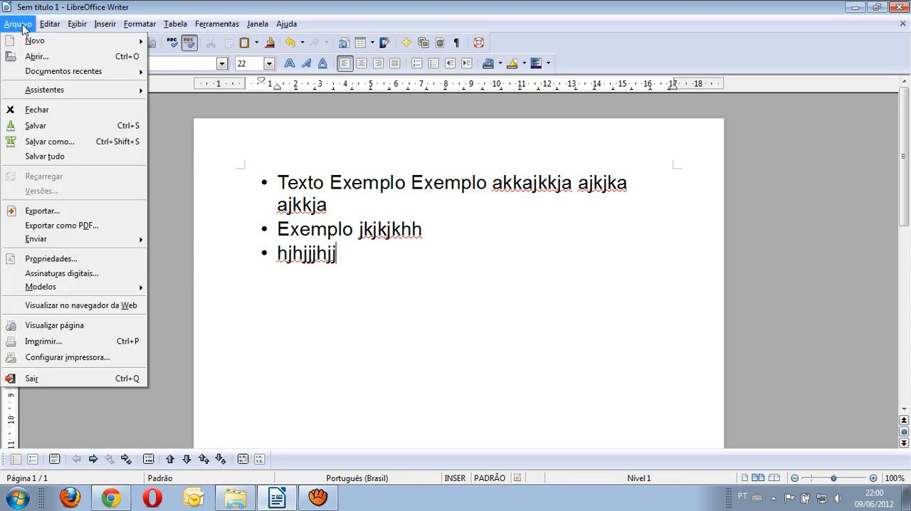
pyautogui.click(52, 126)
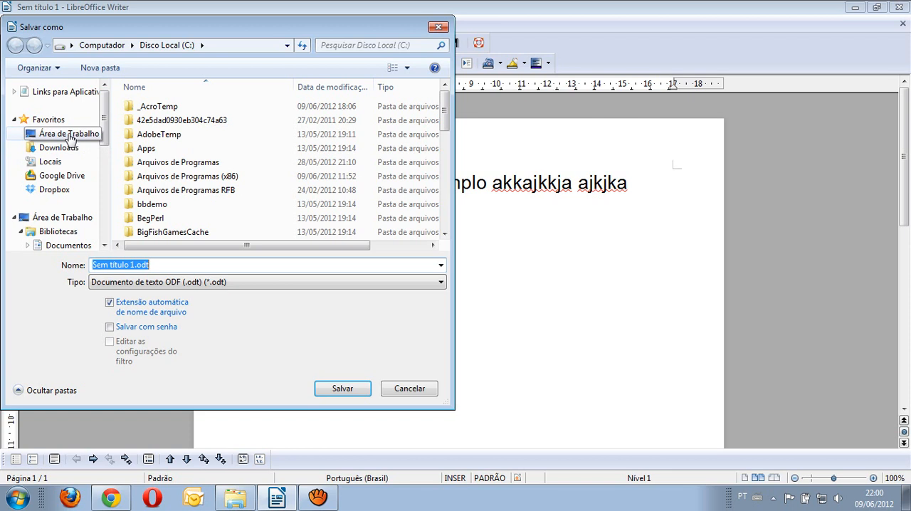
pyautogui.click(70, 135)
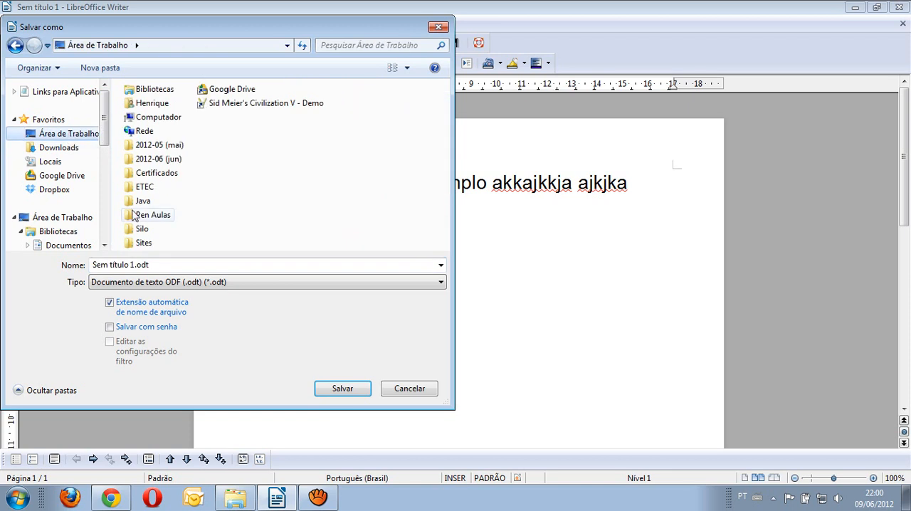
pyautogui.click(137, 265)
pyautogui.click(135, 265)
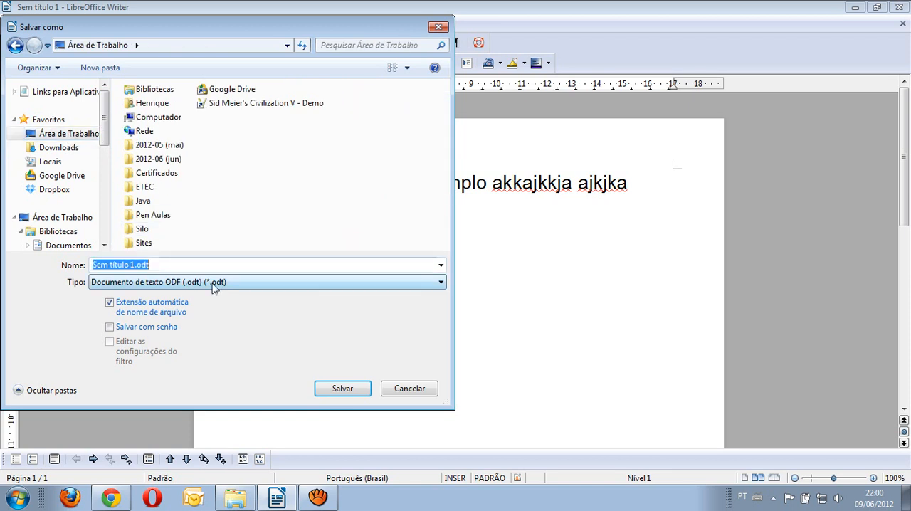
pyautogui.press('End')
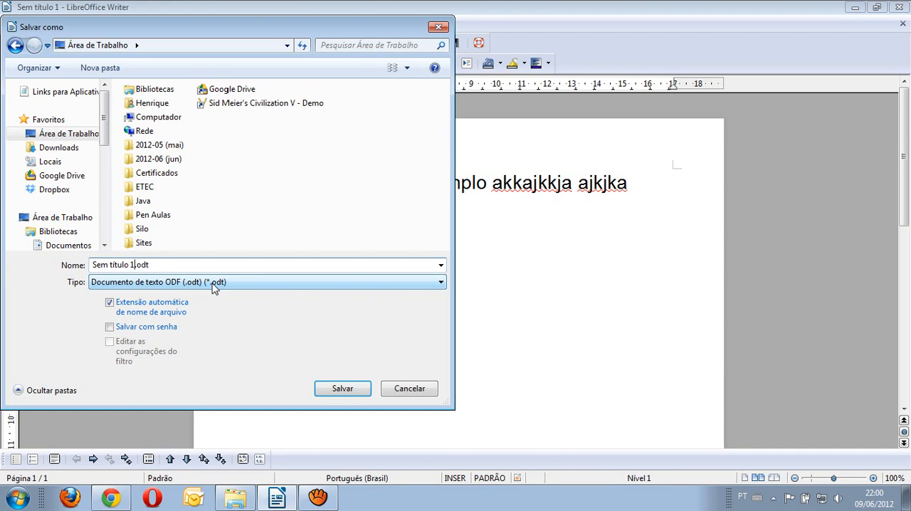
pyautogui.press('BackSpace')
pyautogui.press('BackSpace')
pyautogui.press('BackSpace')
pyautogui.press('BackSpace')
pyautogui.press('BackSpace')
pyautogui.press('BackSpace')
pyautogui.press('BackSpace')
pyautogui.press('BackSpace')
pyautogui.press('BackSpace')
pyautogui.press('BackSpace')
pyautogui.press('BackSpace')
pyautogui.press('BackSpace')
pyautogui.write('Exemplo')
pyautogui.click(340, 389)
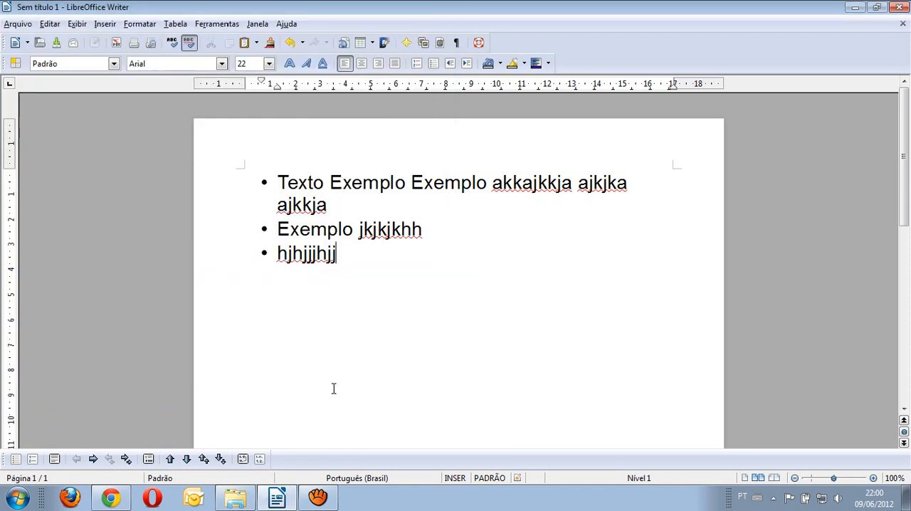
# Step: Close the saved document and create a new blank text document
pyautogui.click(20, 25)
pyautogui.click(35, 111)
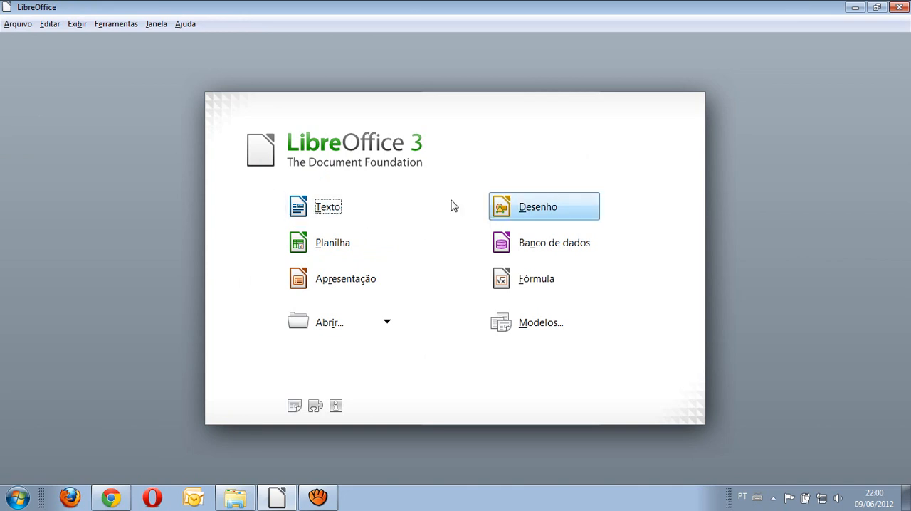
pyautogui.click(354, 203)
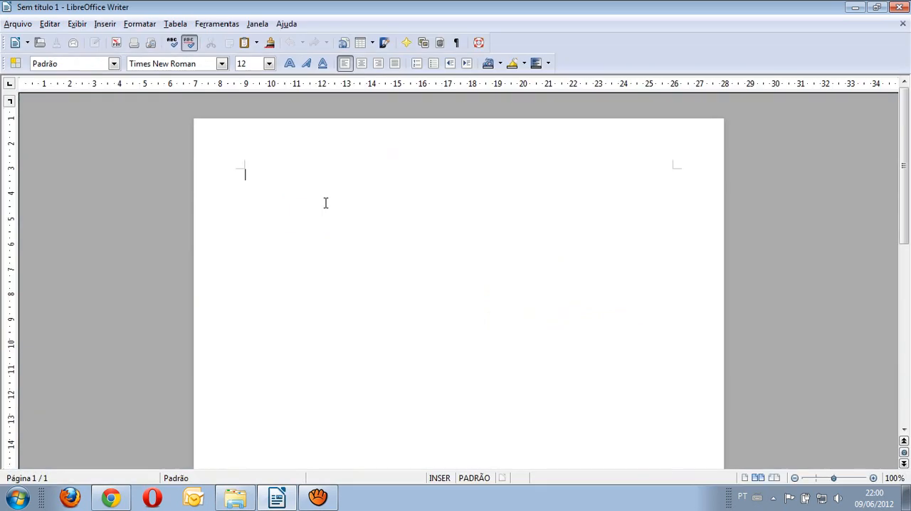
# Step: Open Exemplo.odt from the desktop folder (Área de Trabalho)
pyautogui.click(18, 23)
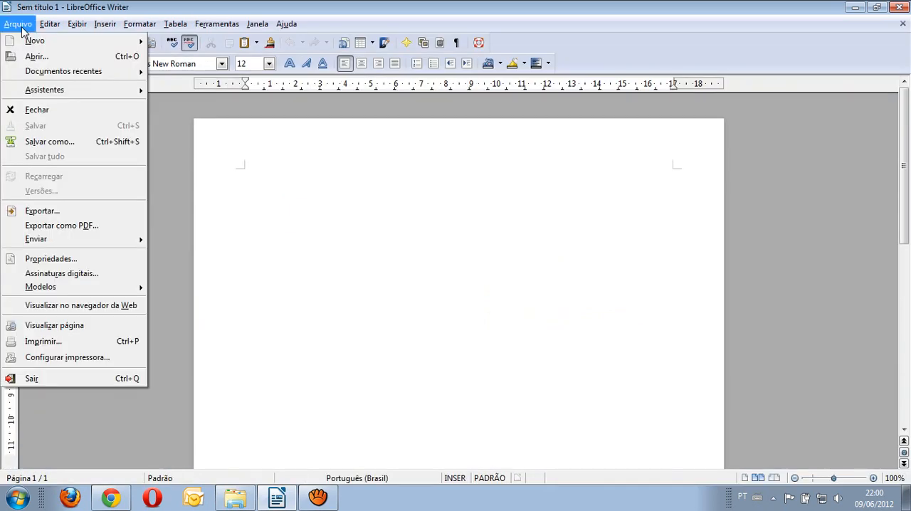
pyautogui.click(44, 62)
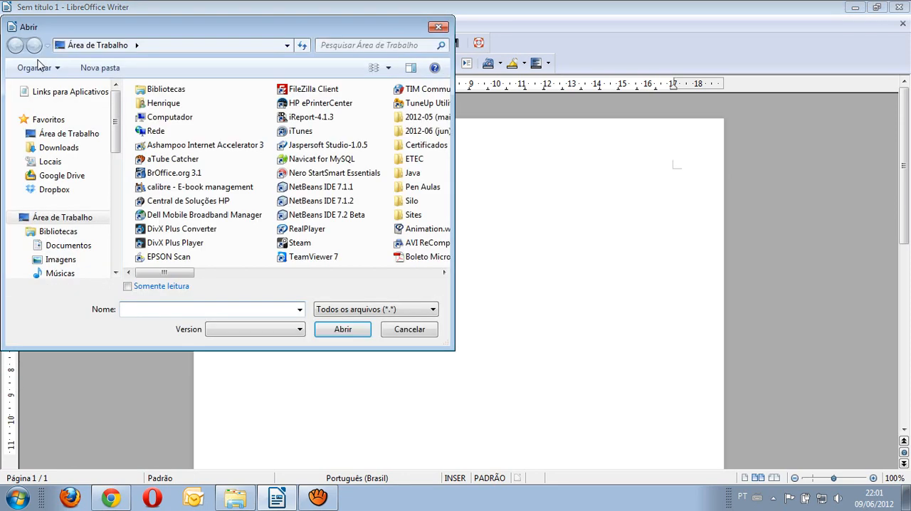
pyautogui.click(443, 273)
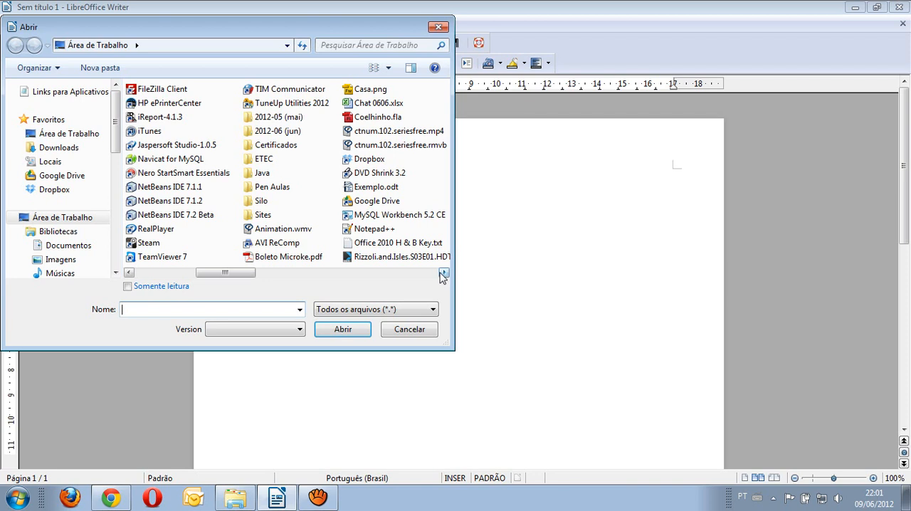
pyautogui.click(444, 274)
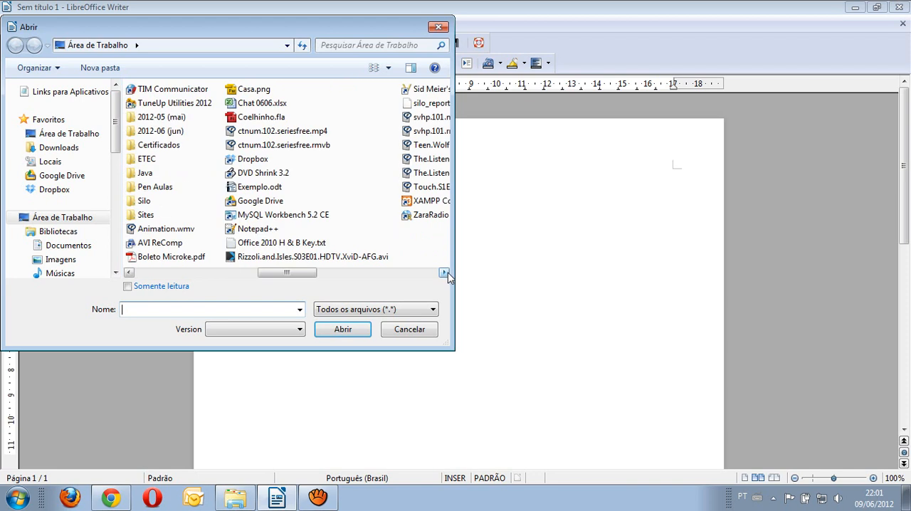
pyautogui.click(132, 274)
pyautogui.click(133, 274)
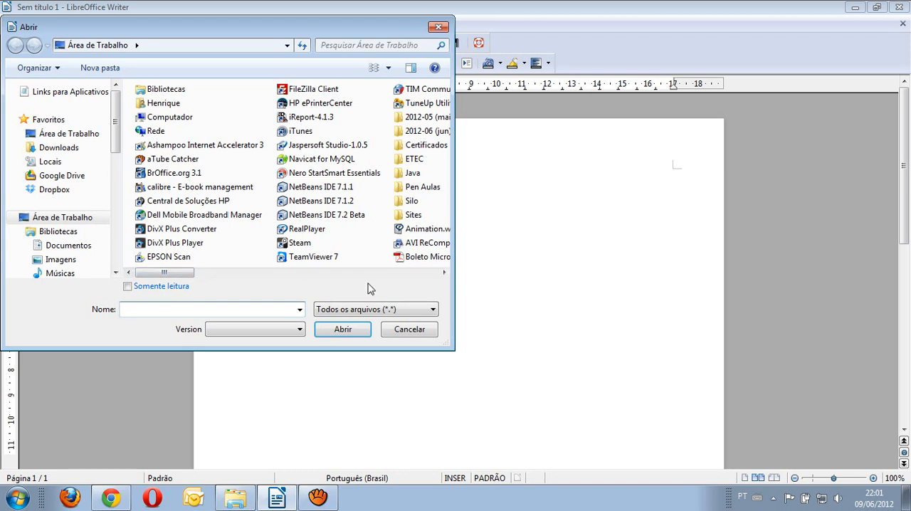
pyautogui.click(444, 274)
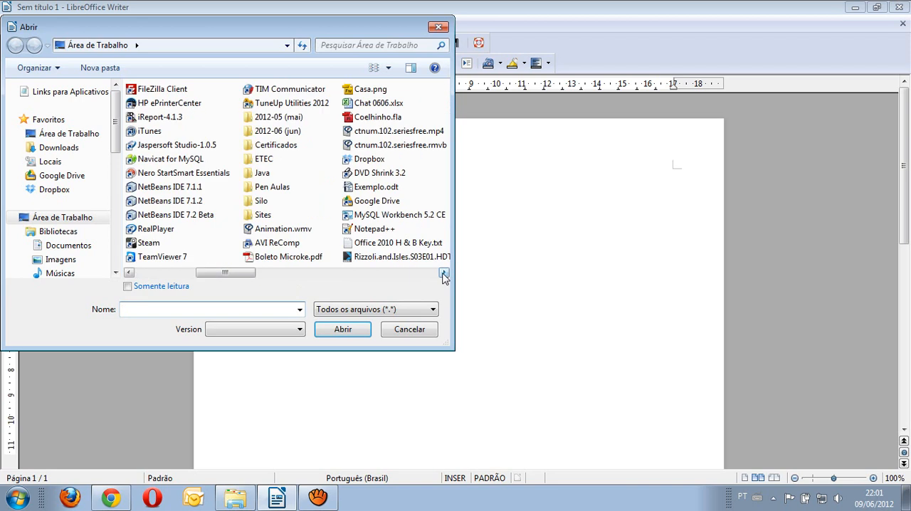
pyautogui.click(369, 189)
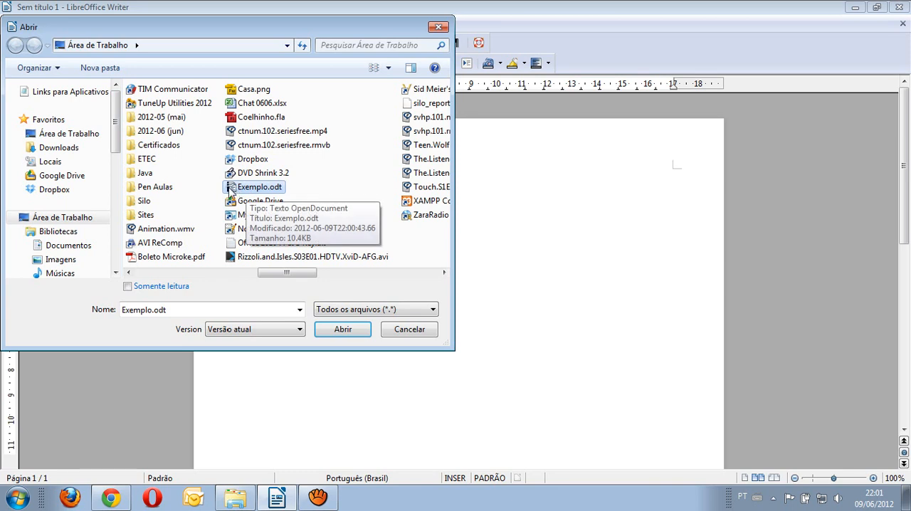
pyautogui.click(328, 331)
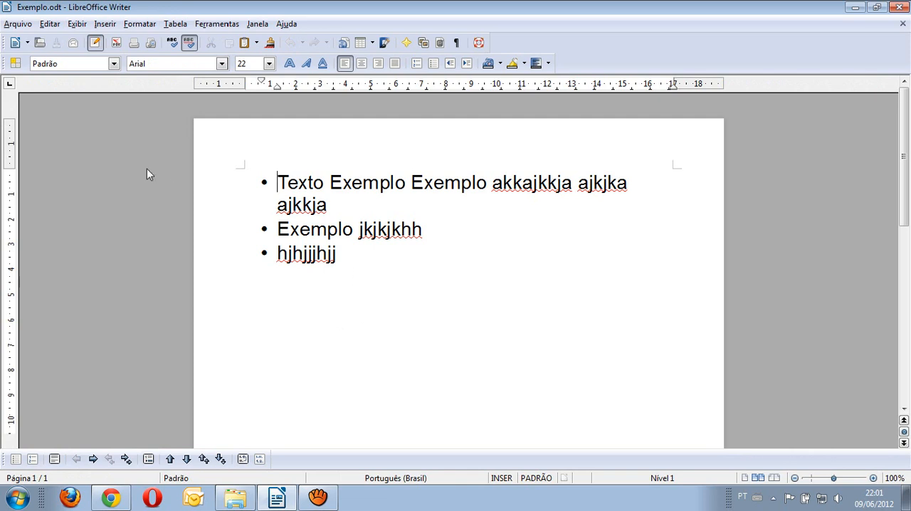
# Step: Examine the recent file names and file type filters offered for opening files, and cancel without opening anything
pyautogui.click(18, 26)
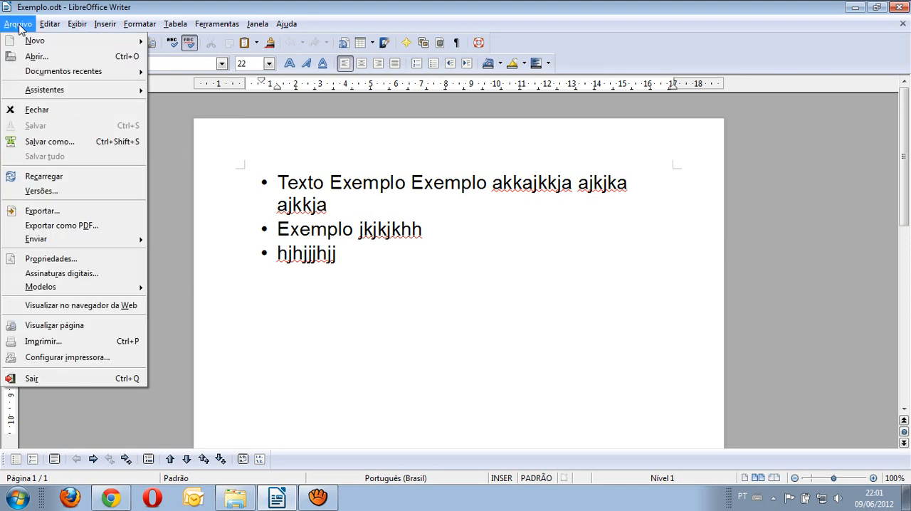
pyautogui.click(44, 58)
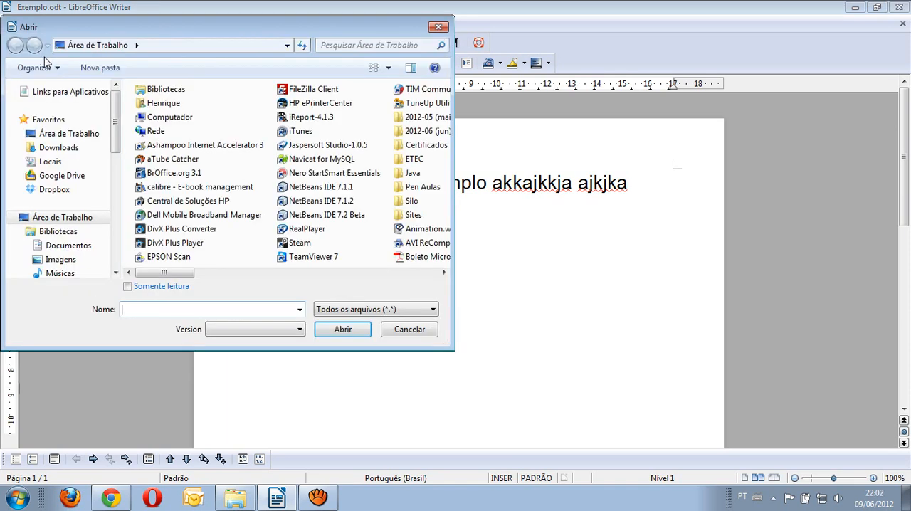
pyautogui.click(300, 310)
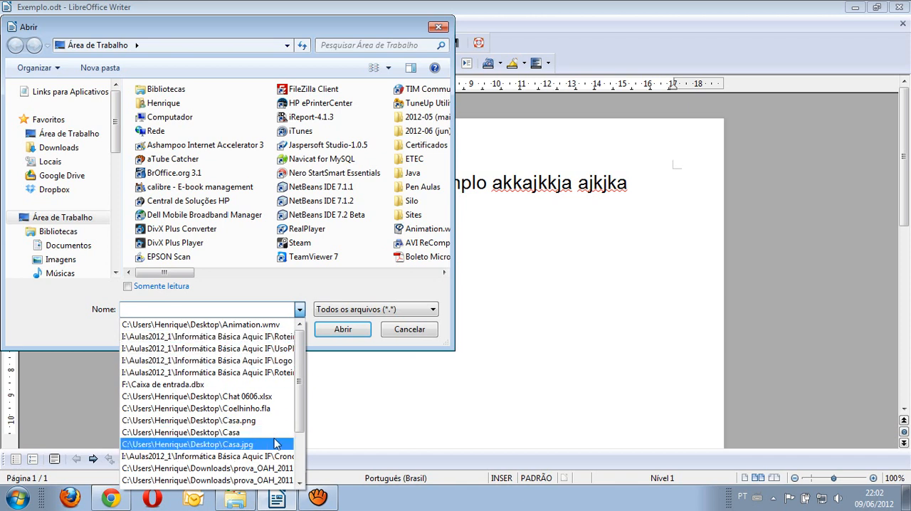
pyautogui.click(300, 293)
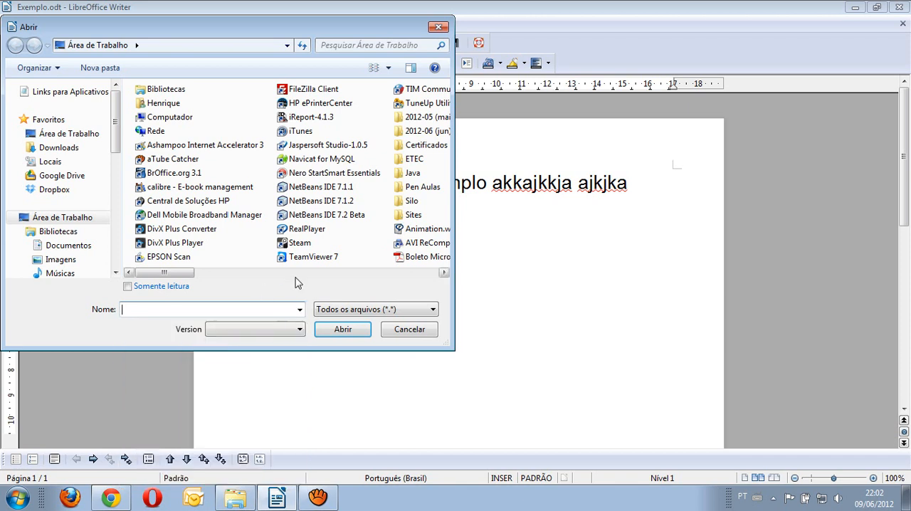
pyautogui.click(433, 309)
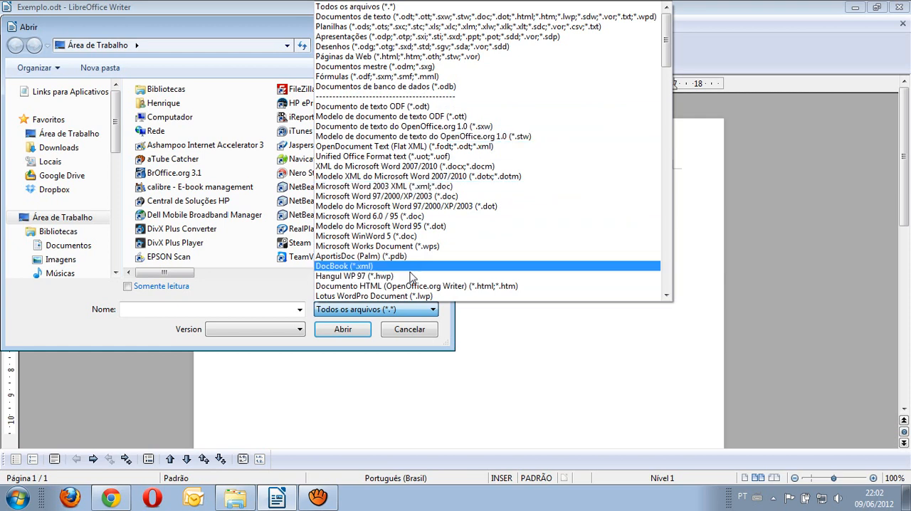
pyautogui.click(141, 340)
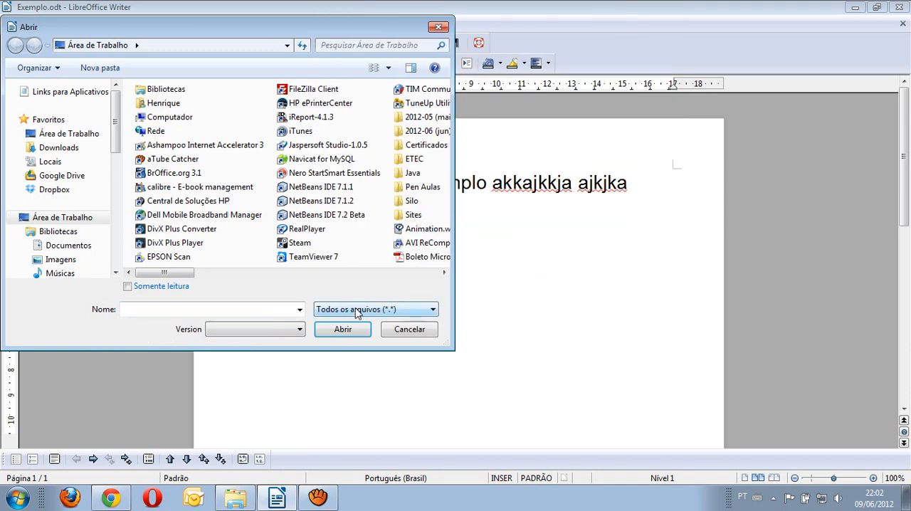
pyautogui.click(388, 328)
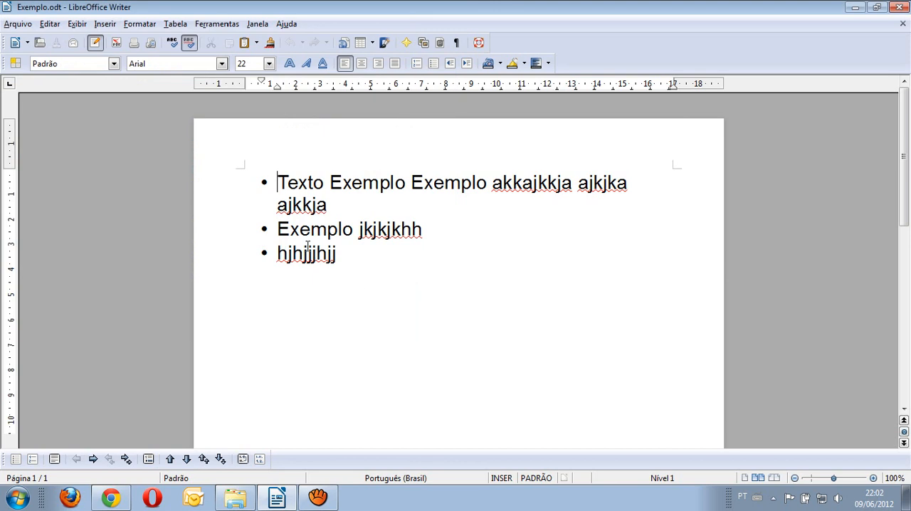
# Step: Review the formats for saving a copy of Exemplo, choose Microsoft Word 2003 XML (.xml), and cancel the save
pyautogui.click(23, 25)
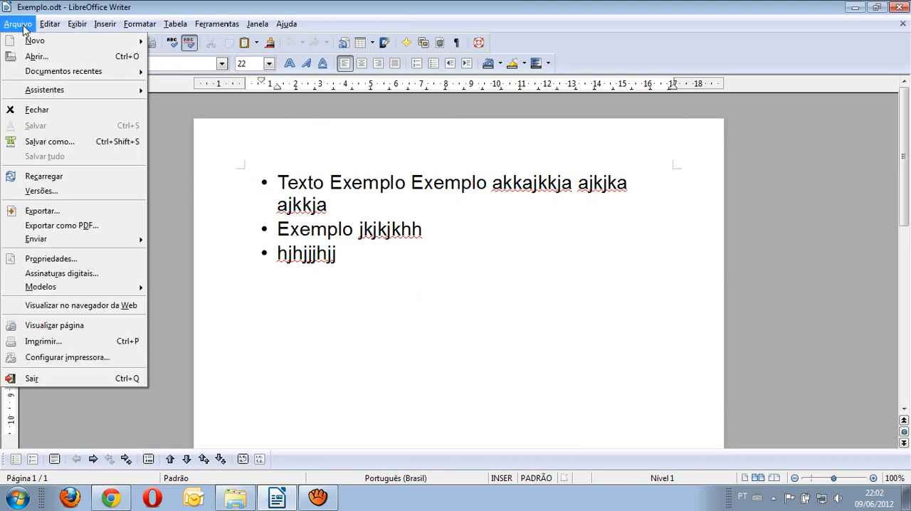
pyautogui.click(67, 121)
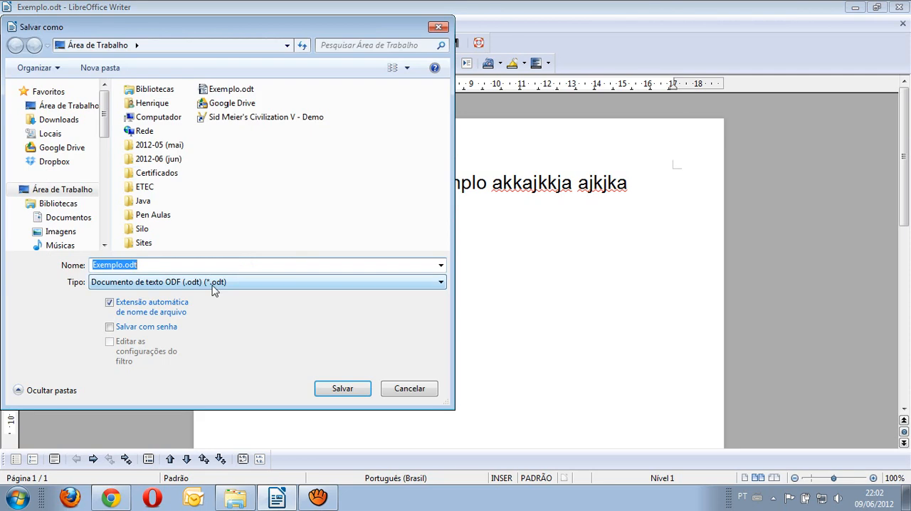
pyautogui.click(212, 283)
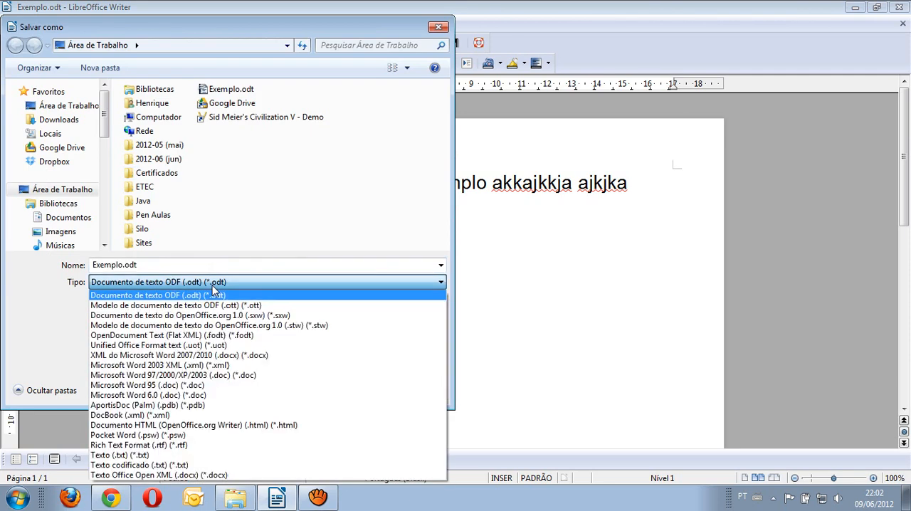
pyautogui.click(165, 366)
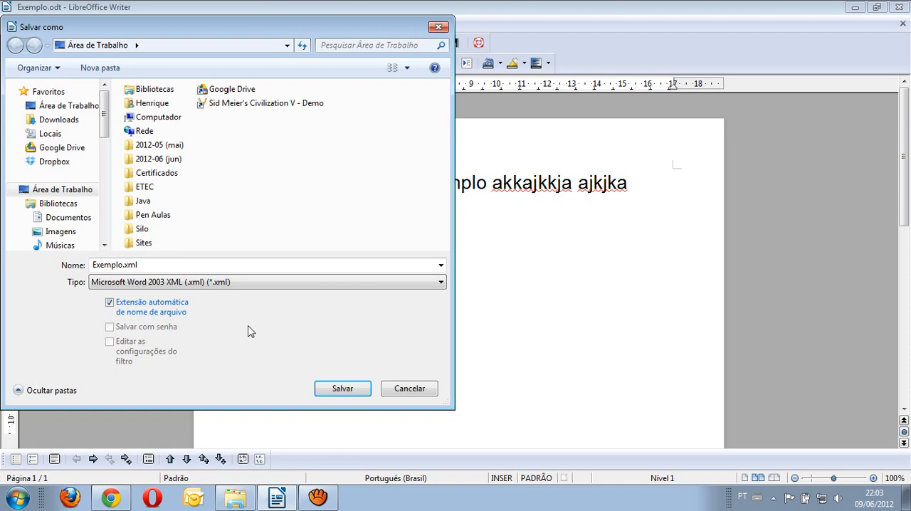
pyautogui.click(409, 388)
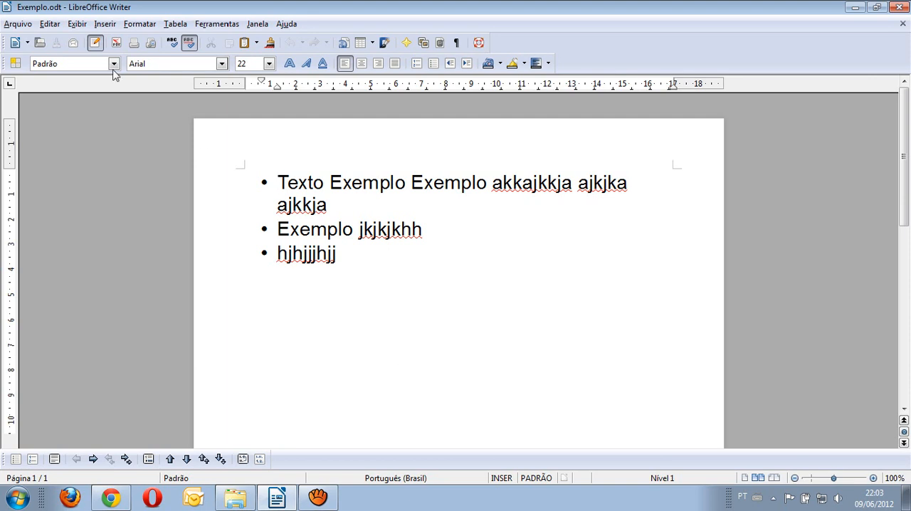
# Step: Close the Exemplo.odt document
pyautogui.click(22, 26)
pyautogui.click(51, 109)
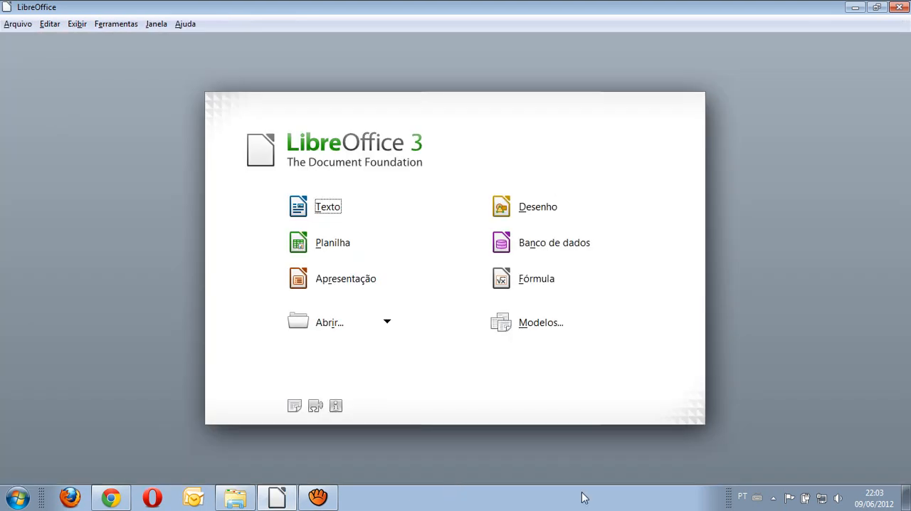
pyautogui.click(773, 499)
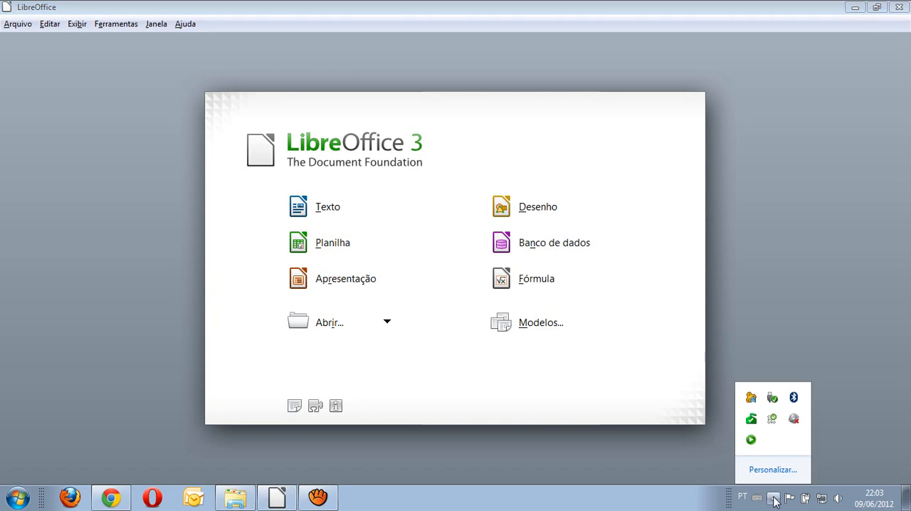
pyautogui.click(712, 489)
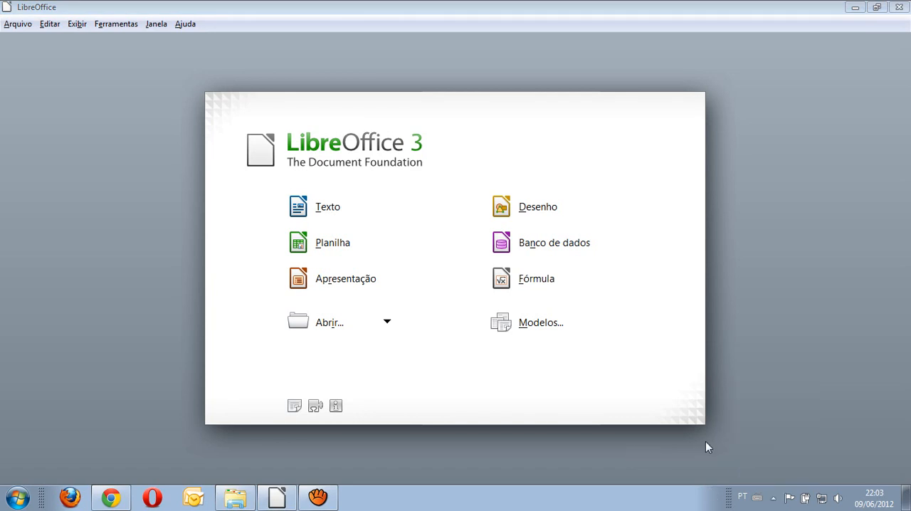